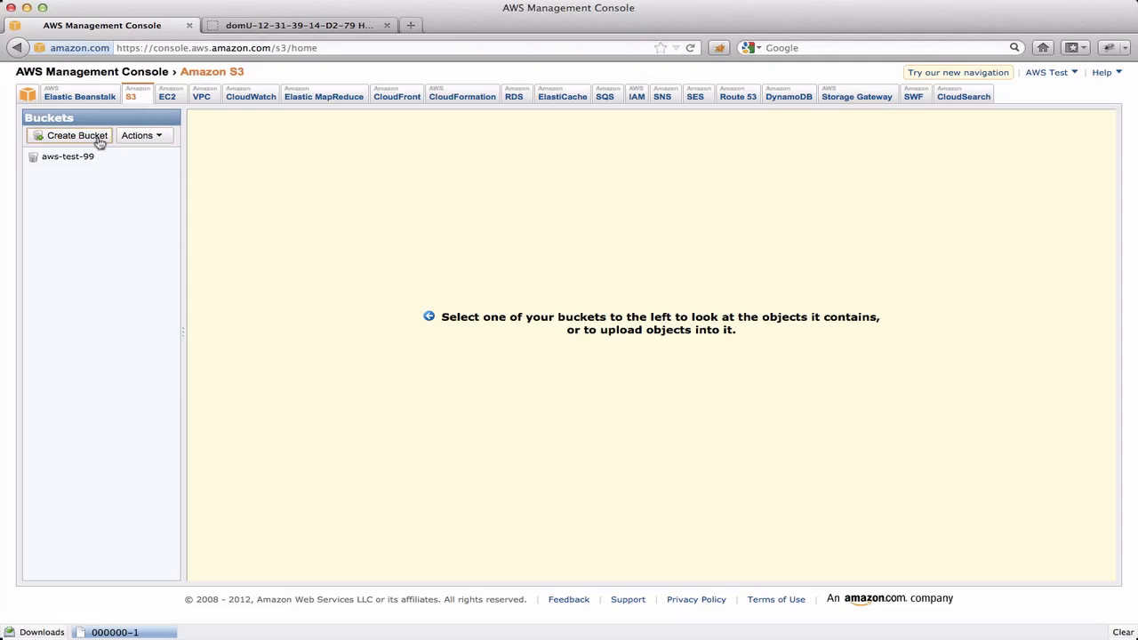
Step: Create a bucket named aws-test-kk in the US Standard region
left_click(96, 138)
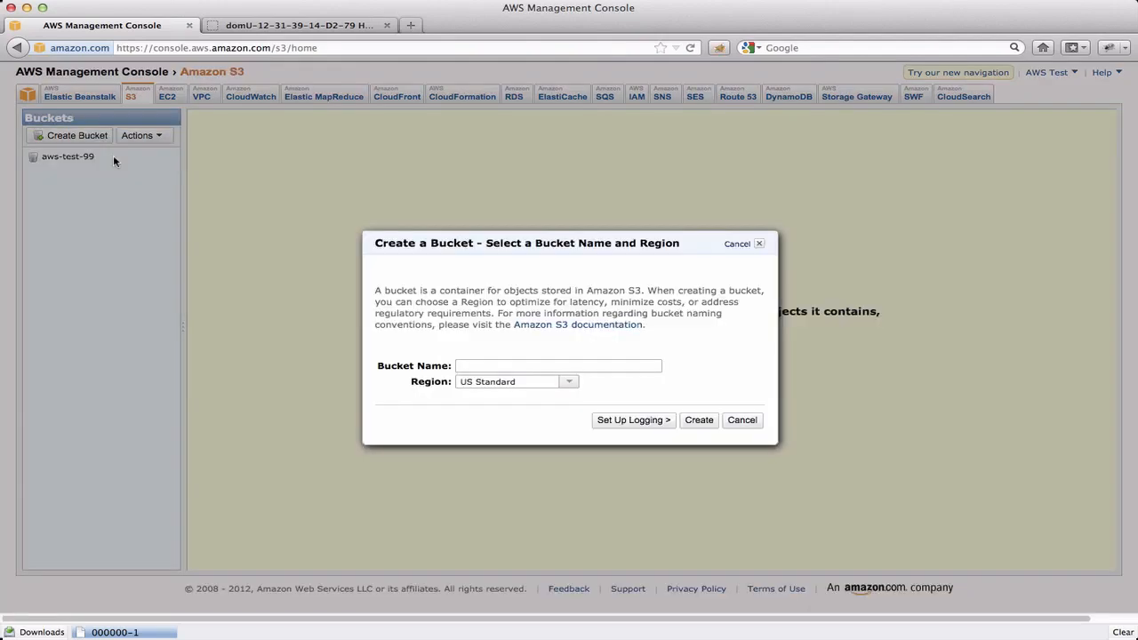
type("aws-test-kk")
left_click(699, 421)
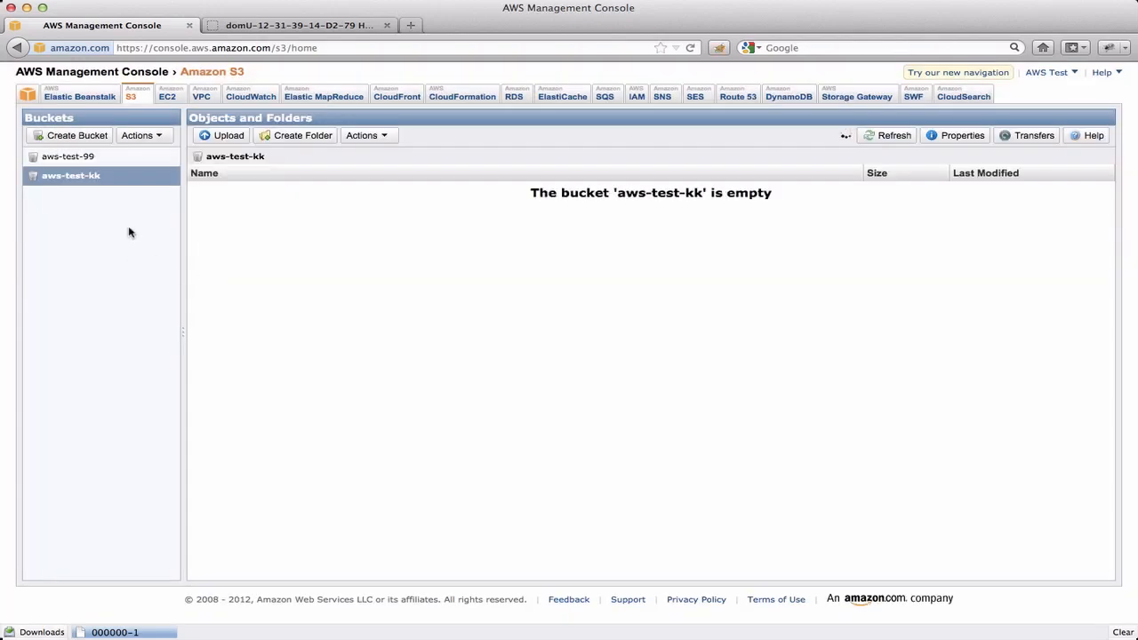
Step: Create a folder named scripts in the aws-test-kk bucket
left_click(320, 136)
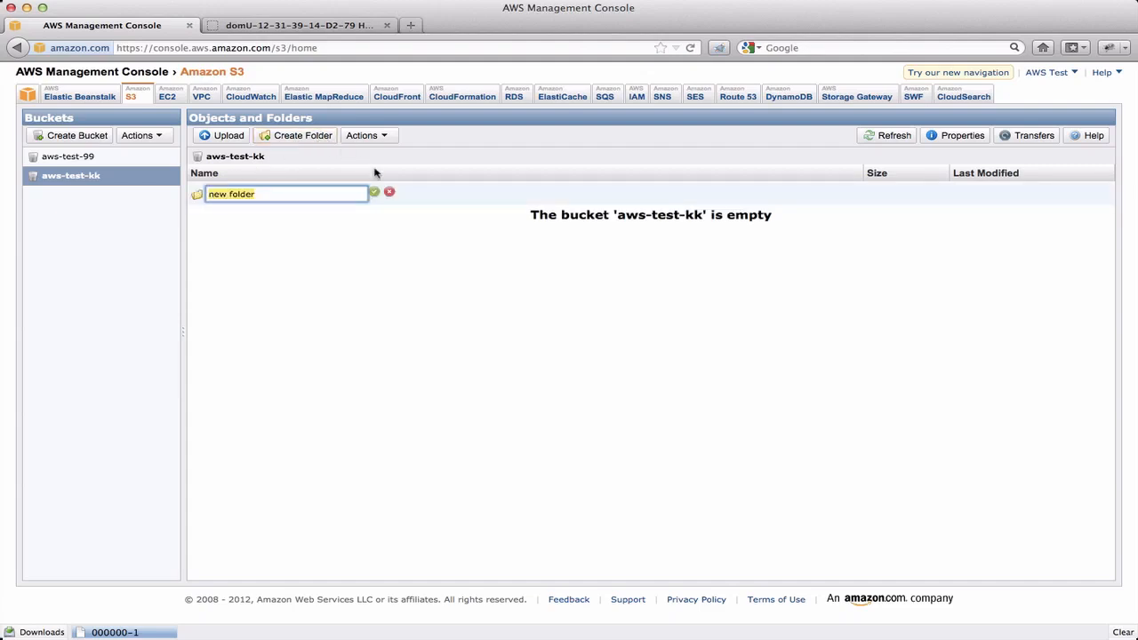
type("scripts")
key("Return")
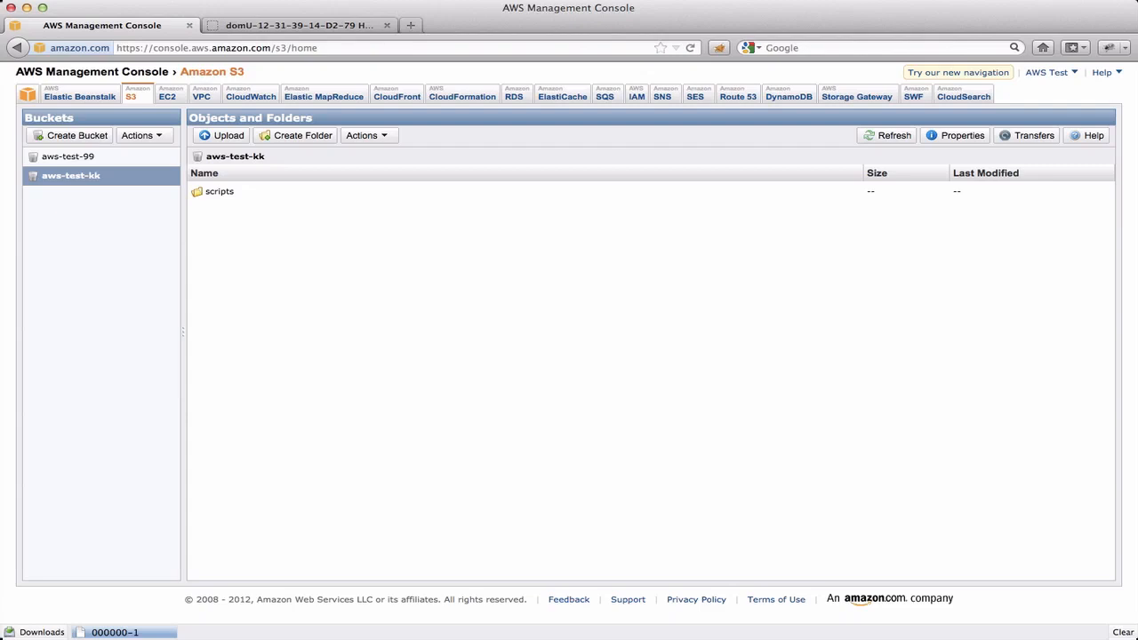
Step: Create two more folders named data and logs at the top level of the aws-test-kk bucket
left_click(294, 135)
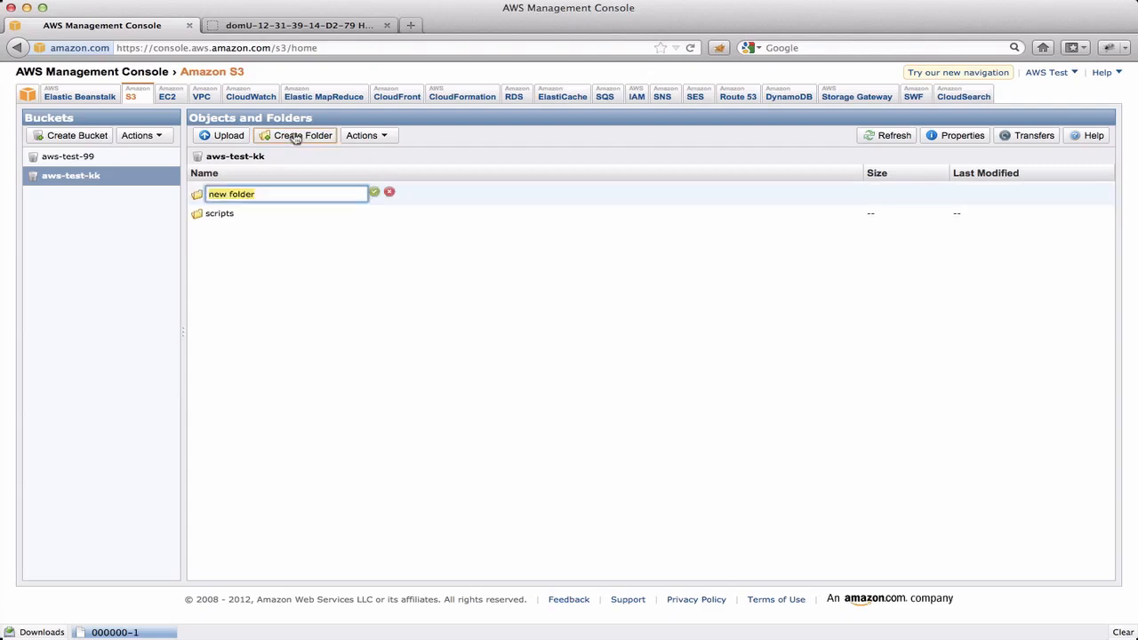
type("data")
key("Return")
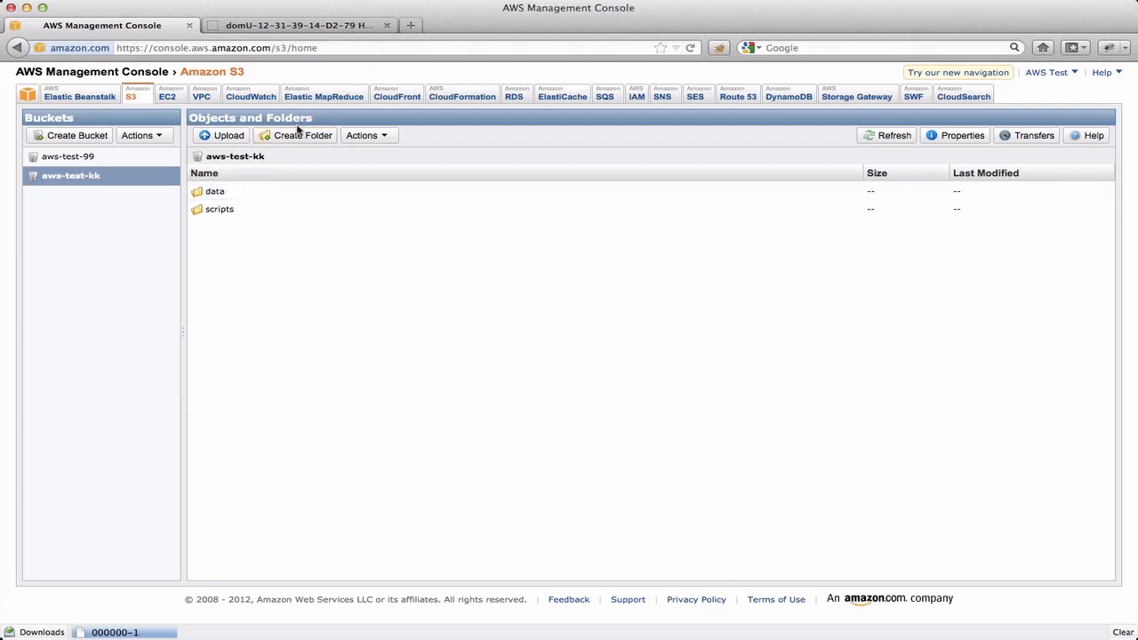
left_click(302, 135)
type("logs")
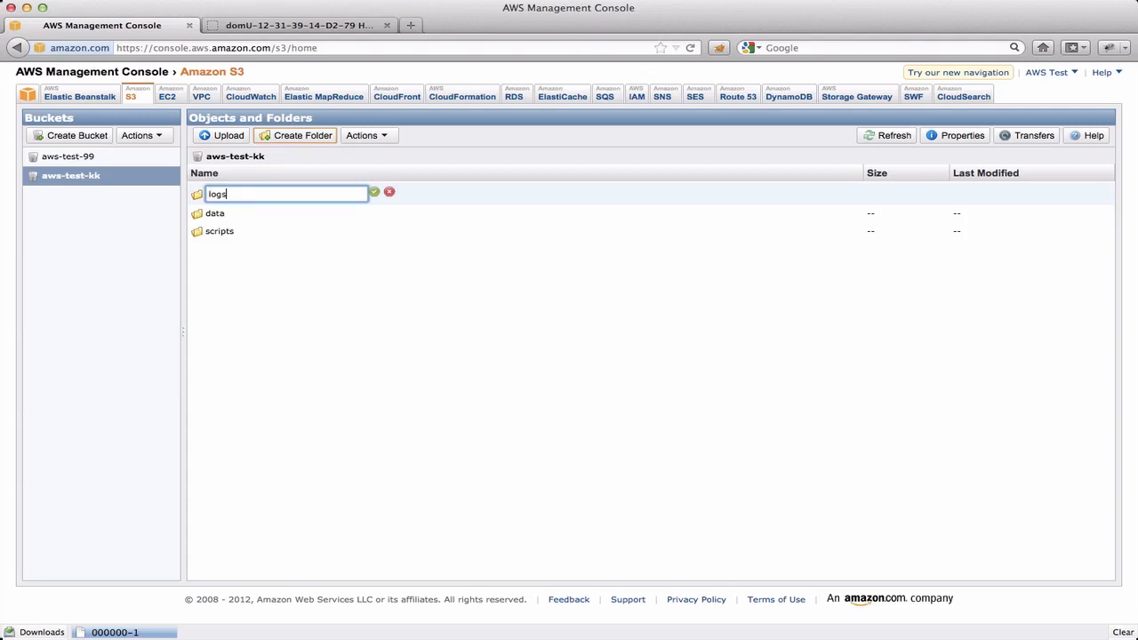
key("Return")
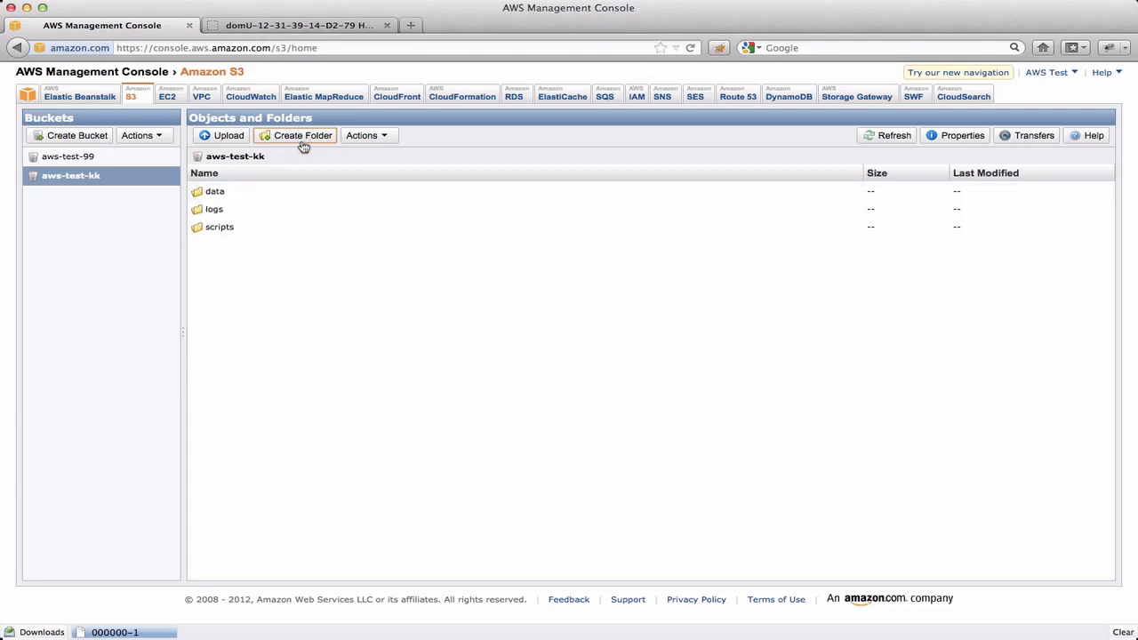
Step: Create a folder named hive-results in the aws-test-kk bucket
left_click(303, 137)
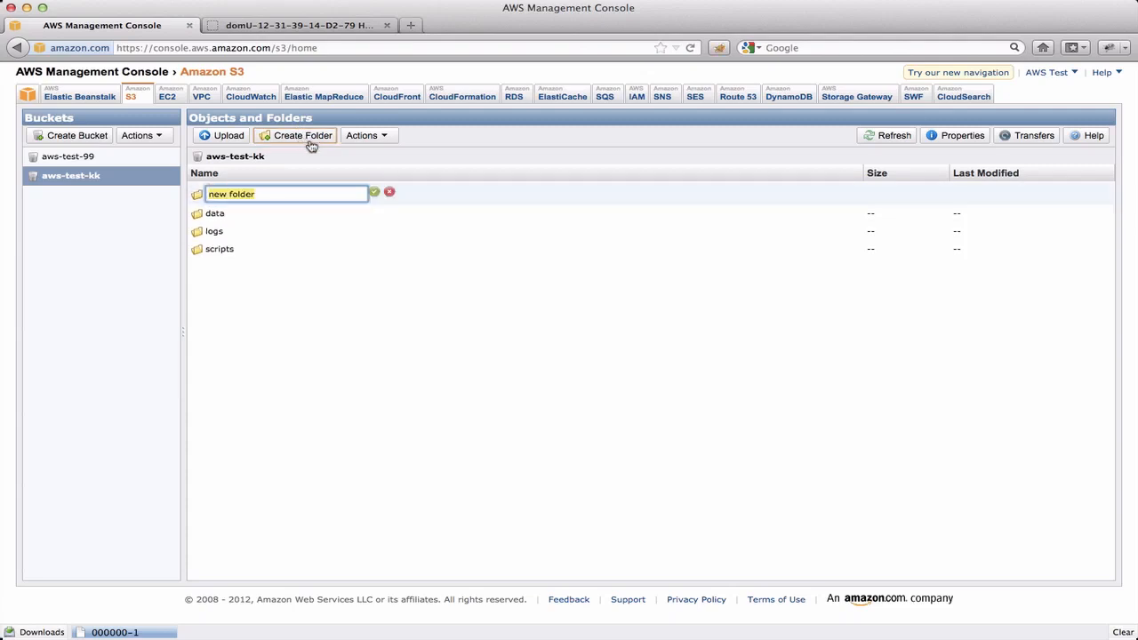
type("hive-results")
key("Return")
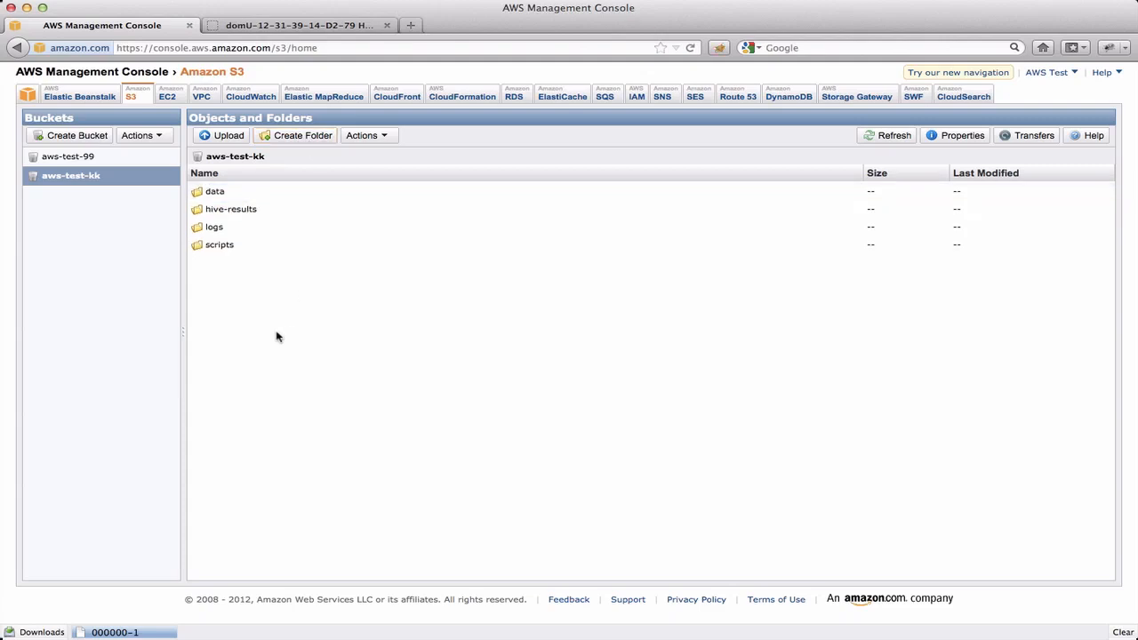
Step: Upload hive-lab.hql from the local wikipedia-hive folder into the bucket's scripts folder
left_click(221, 246)
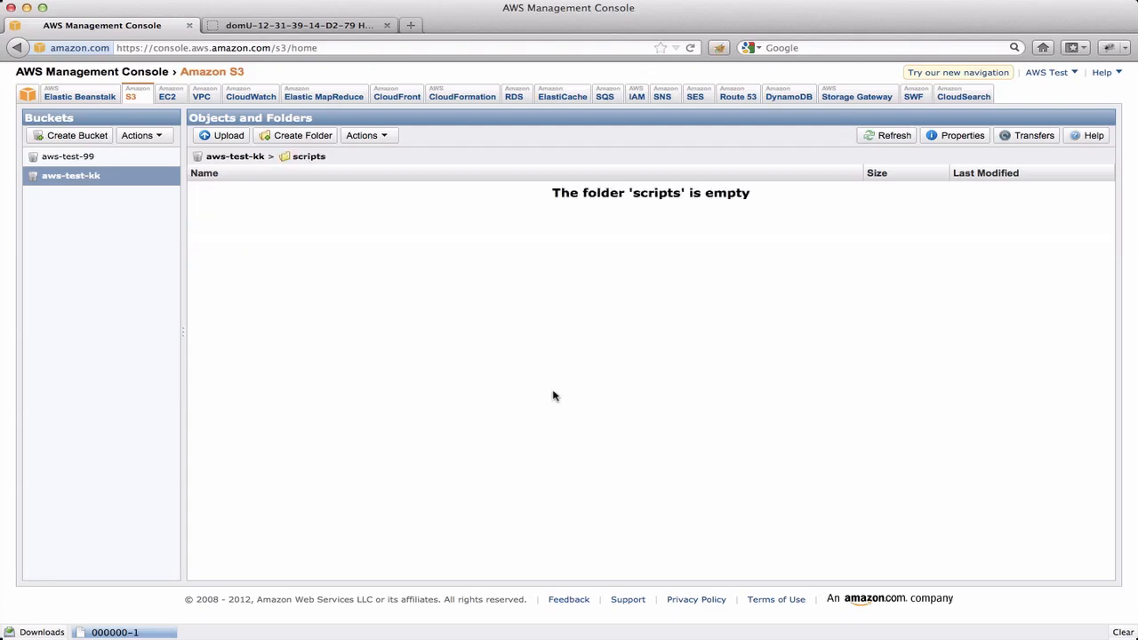
left_click(387, 135)
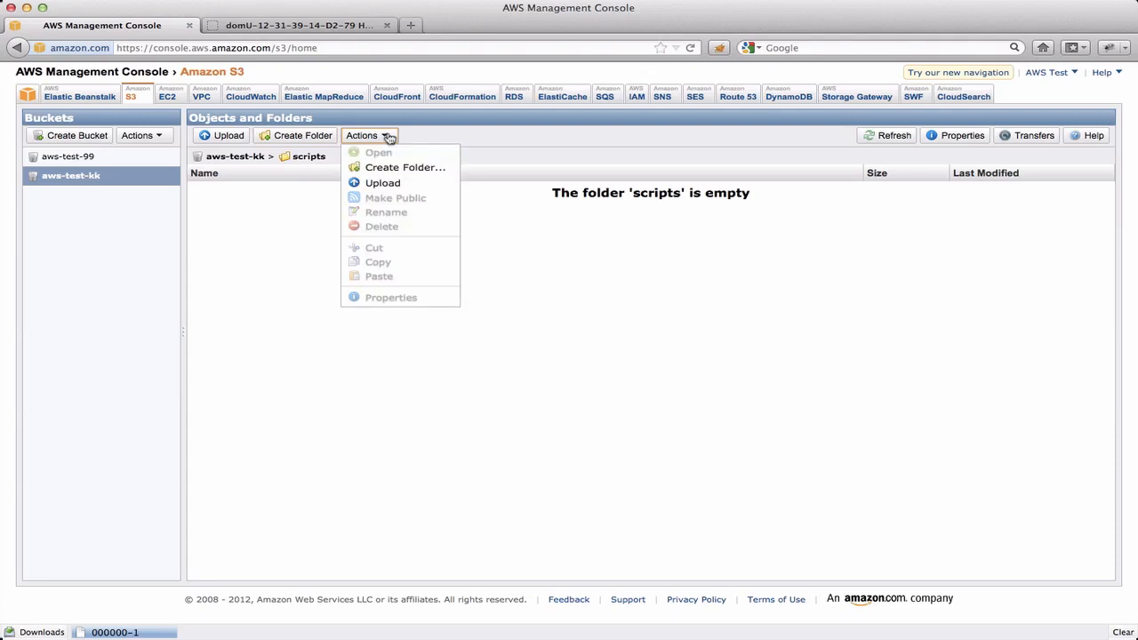
left_click(415, 188)
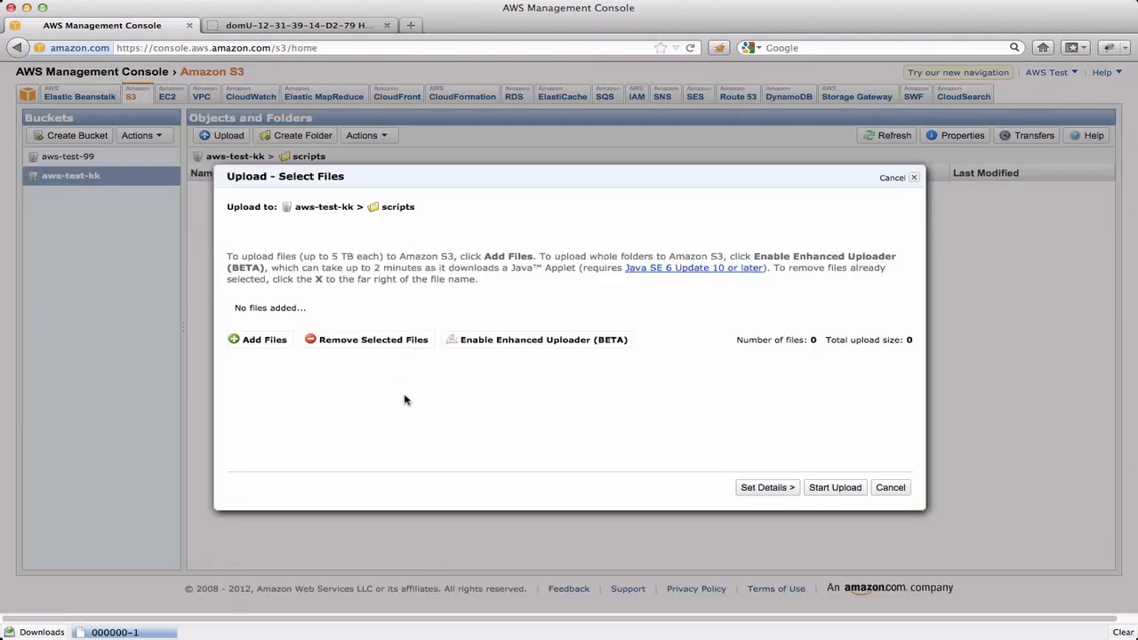
left_click(260, 340)
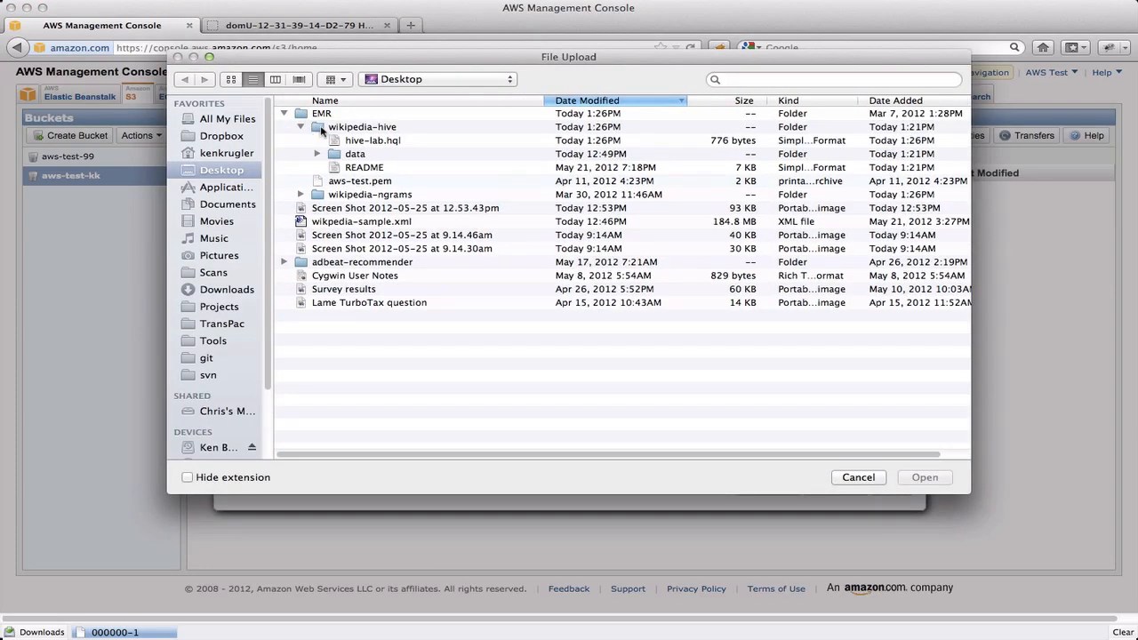
double_click(321, 129)
left_click(347, 129)
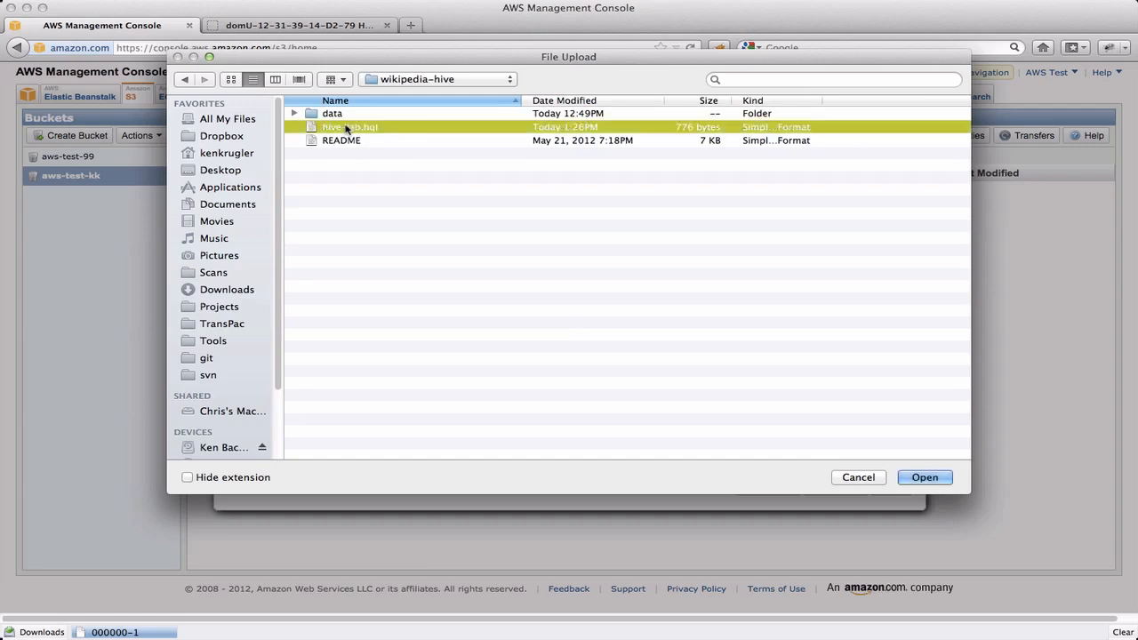
double_click(347, 128)
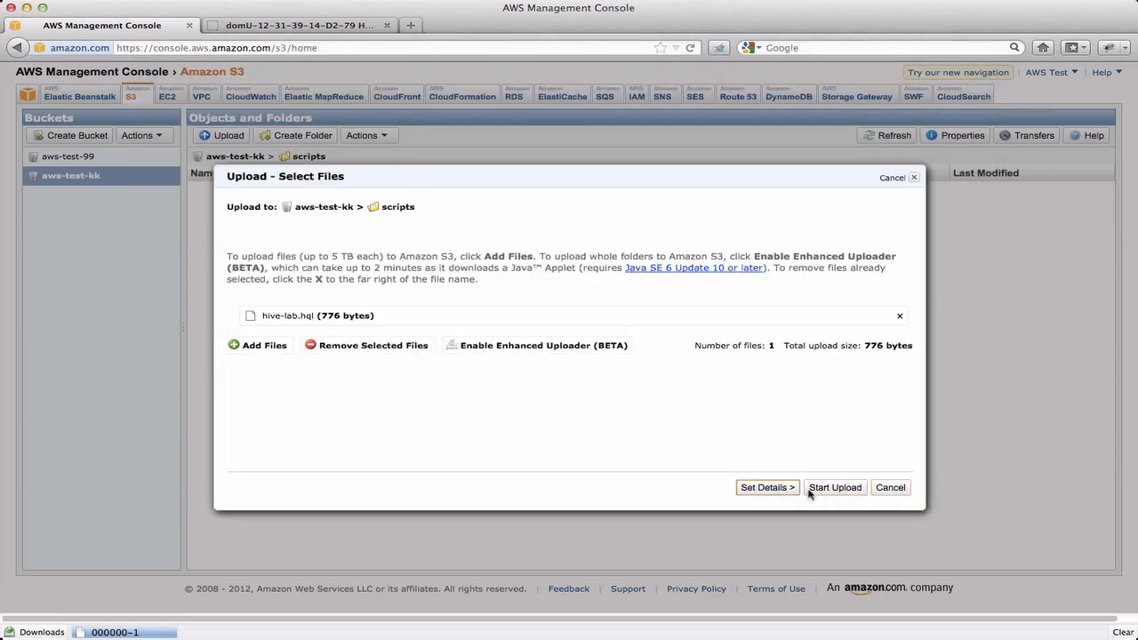
left_click(834, 487)
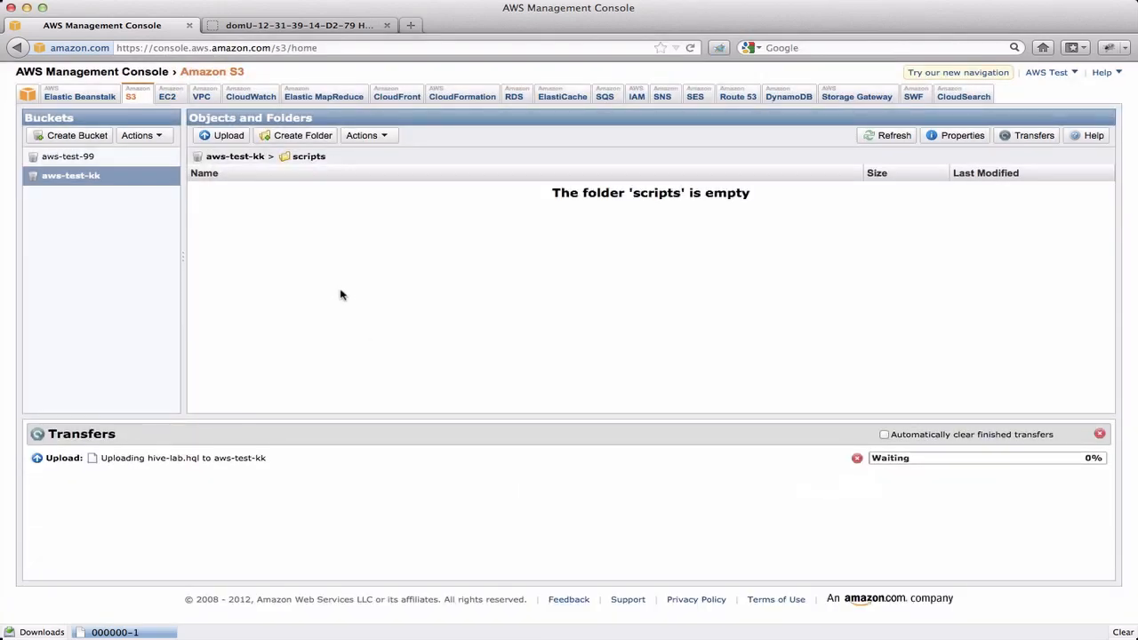
Step: Upload wikipedia-sample.xml from the local wikipedia-hive data folder into the data folder of the aws-test-kk bucket
left_click(238, 158)
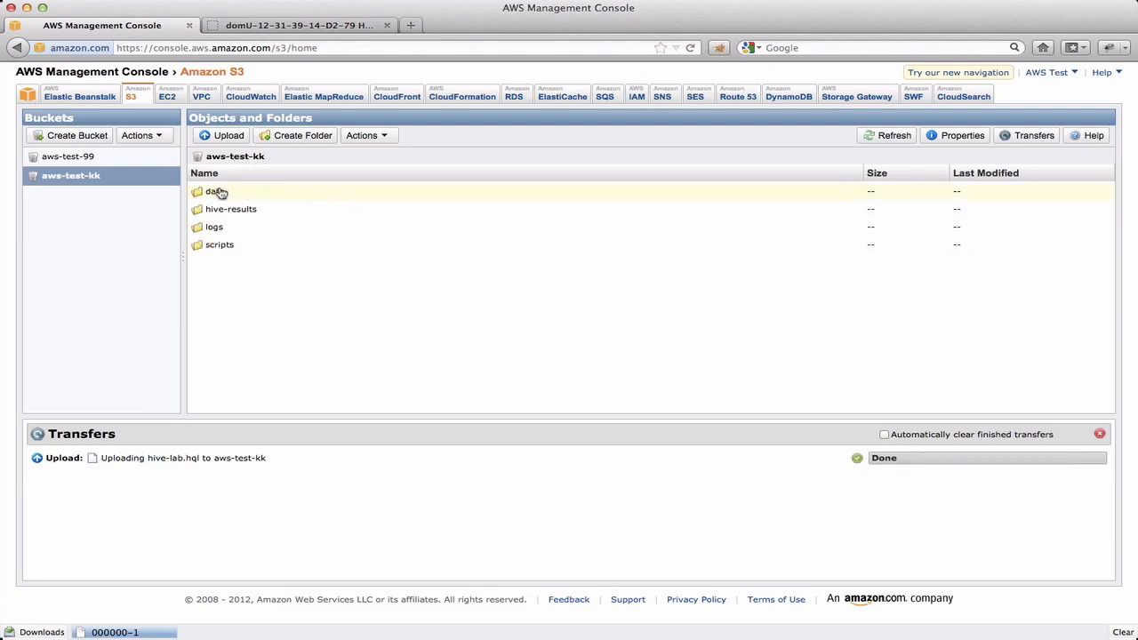
double_click(215, 191)
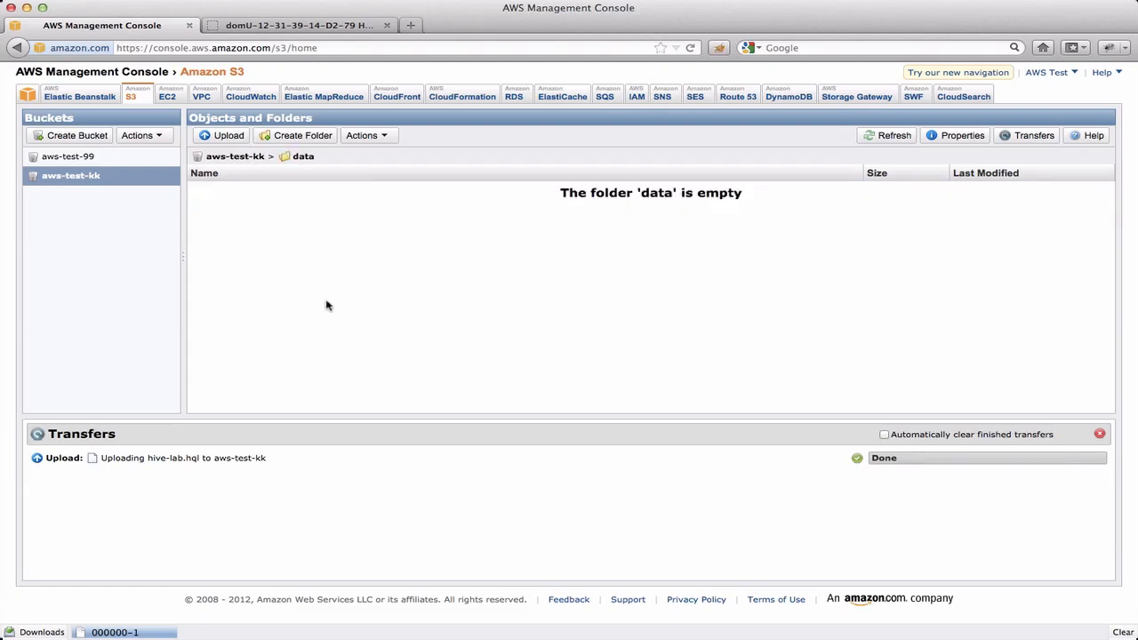
left_click(381, 135)
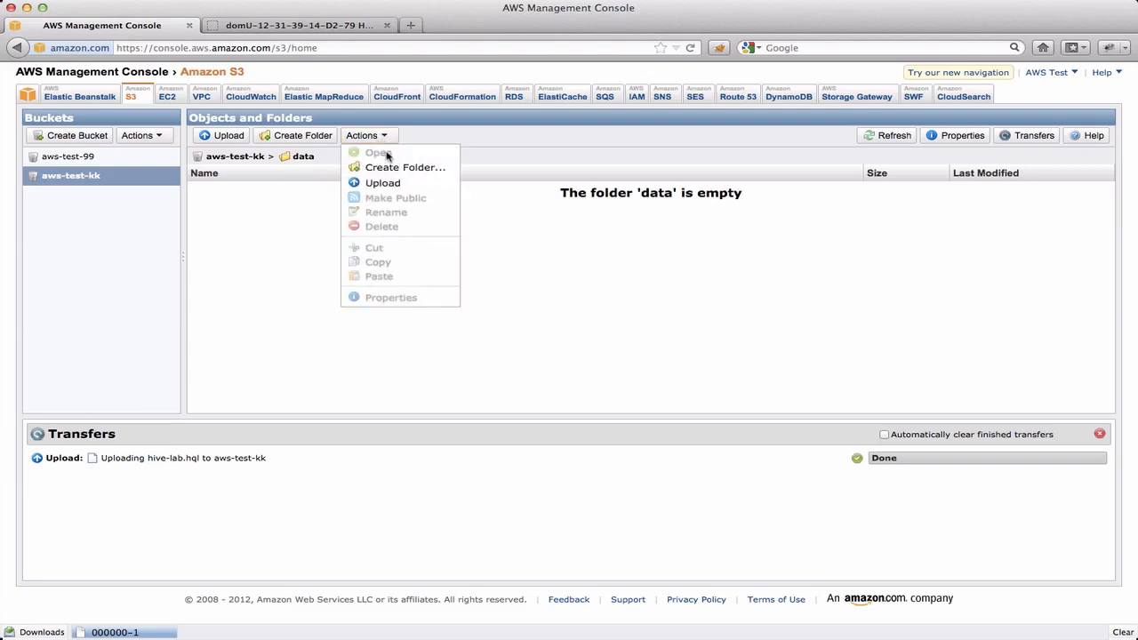
left_click(391, 183)
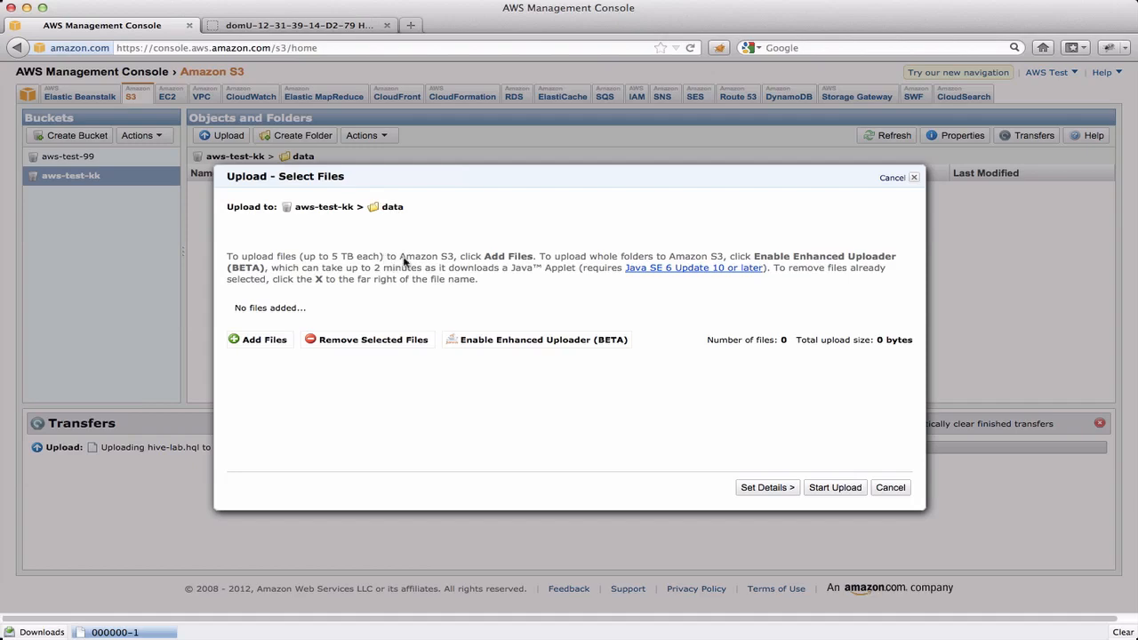
left_click(268, 341)
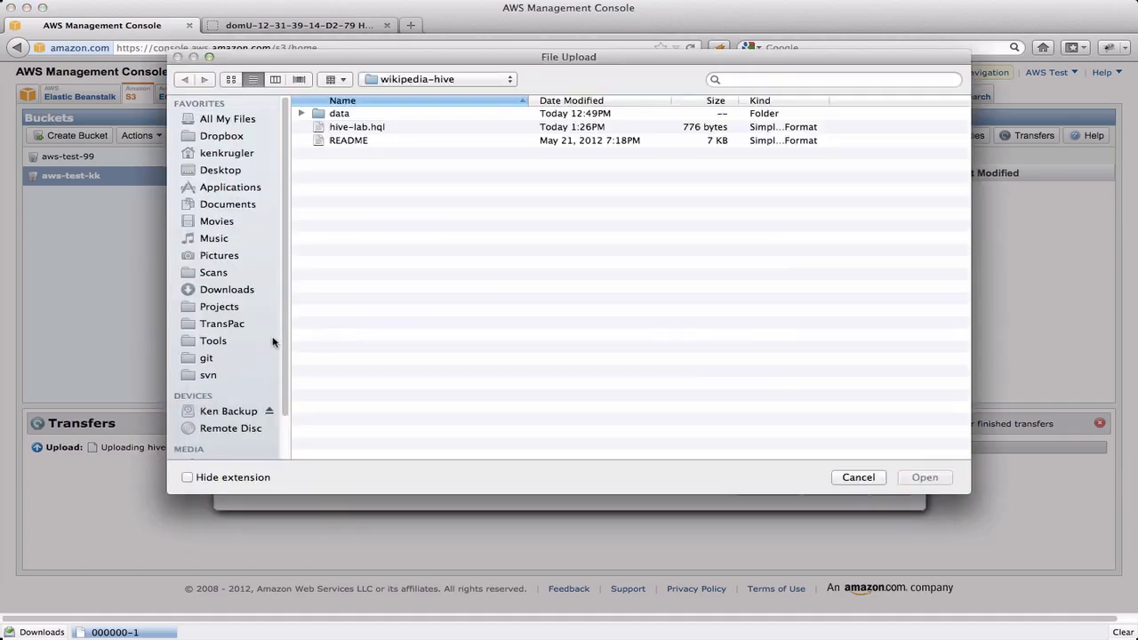
double_click(338, 113)
left_click(363, 114)
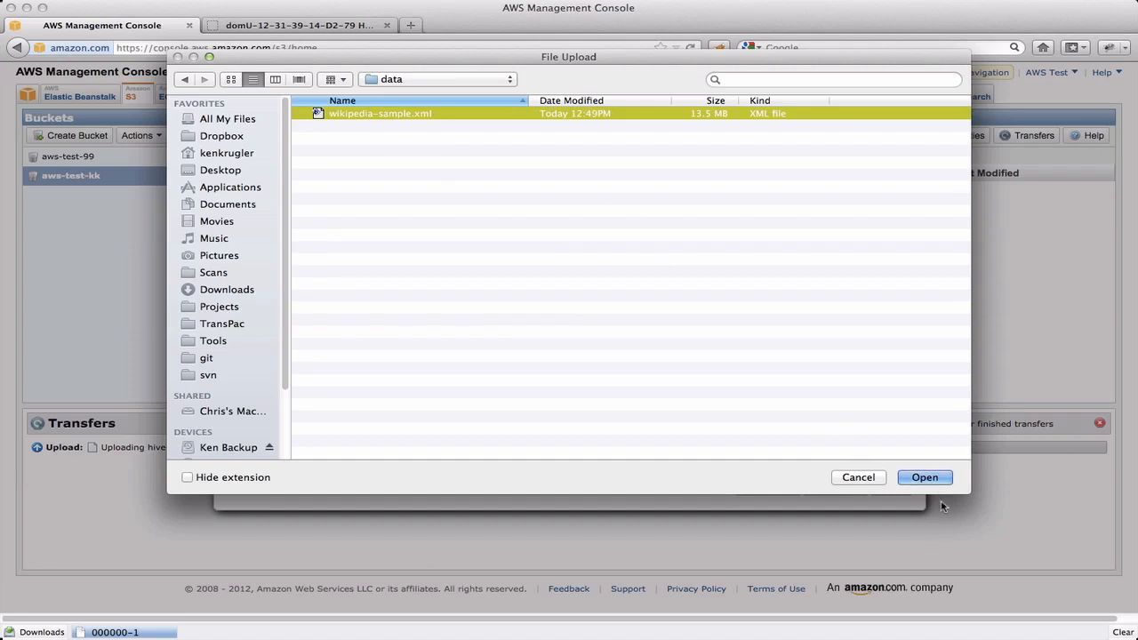
left_click(925, 478)
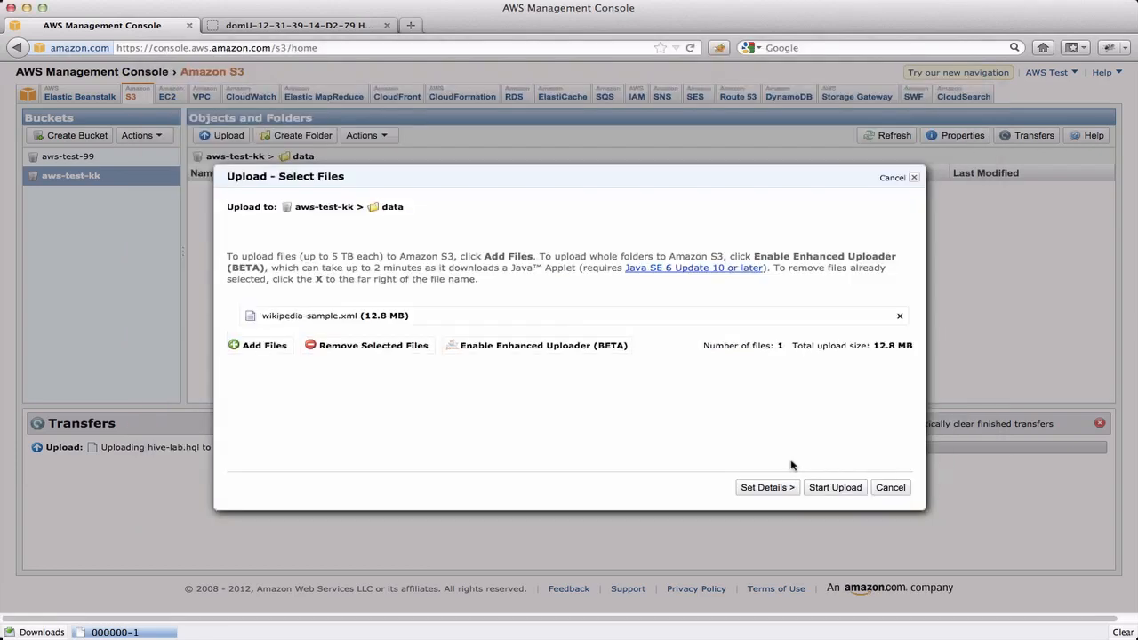
left_click(843, 488)
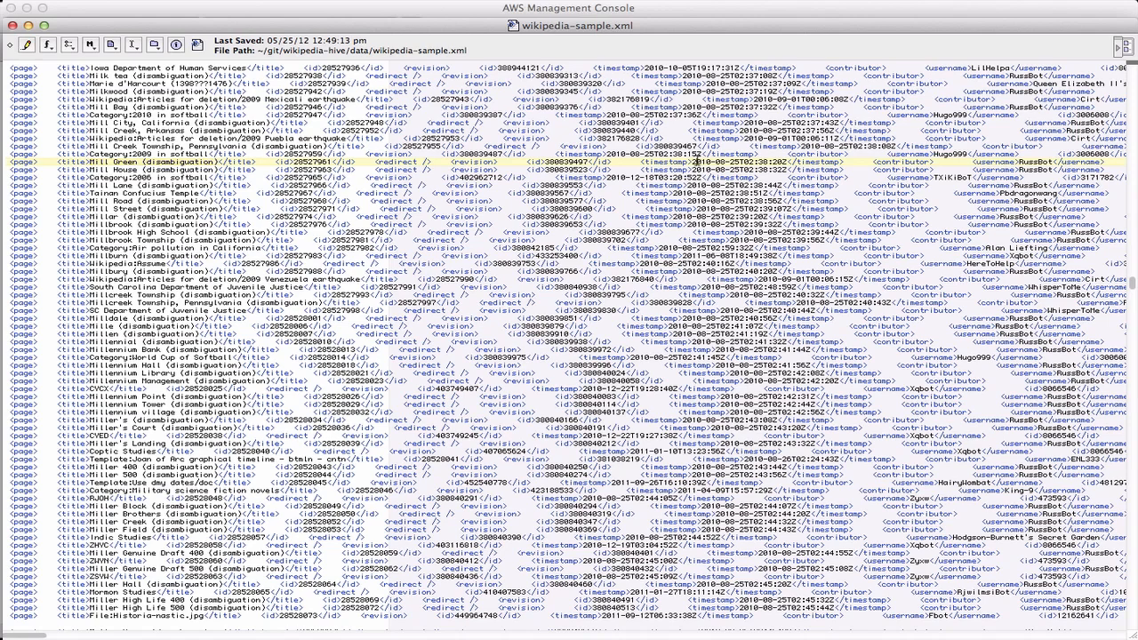
Step: Examine the revision timestamp of the Mill Green page record in wikipedia-sample.xml, and return to the S3 console
left_click_drag(695, 161, 764, 161)
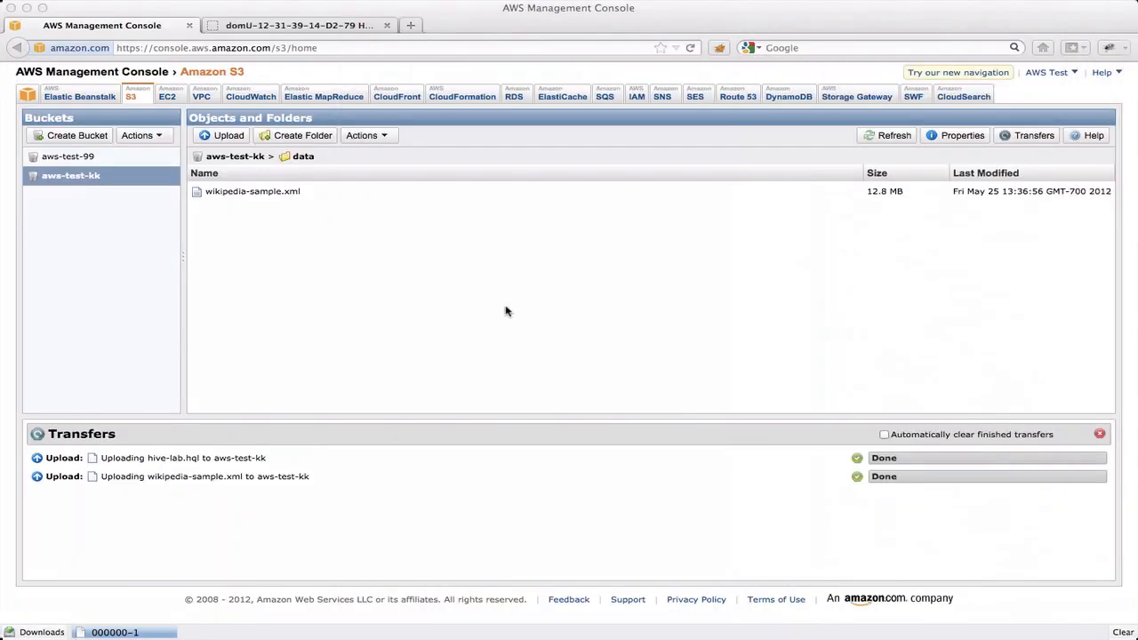
left_click(394, 273)
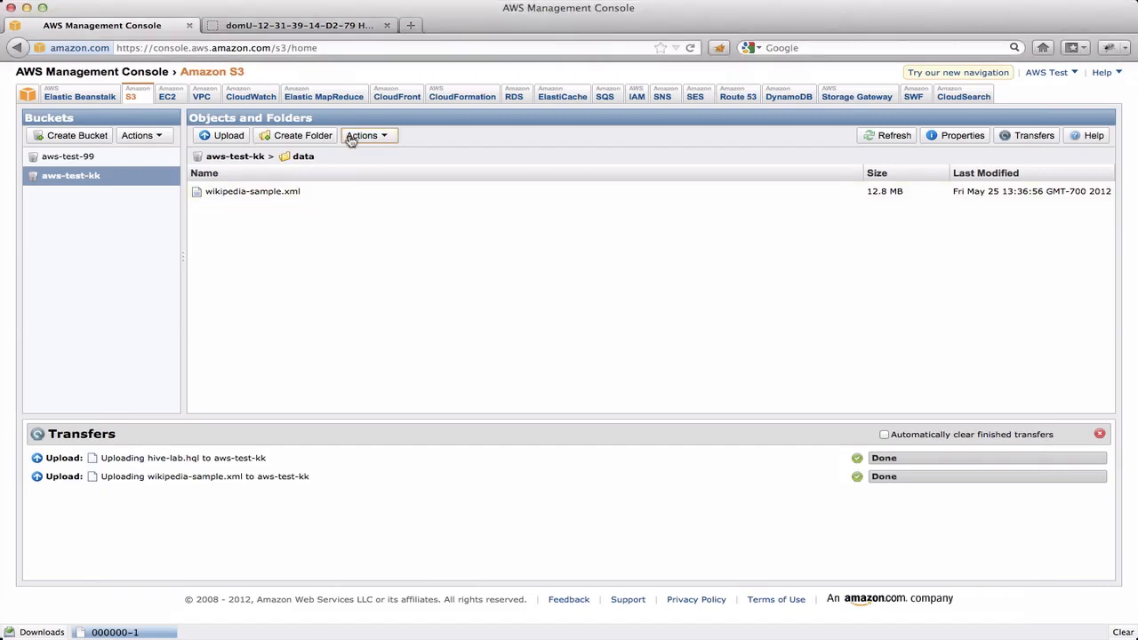
Step: Create a new Elastic MapReduce job flow named Wikipedia Contributors that runs its own Hive Program, and proceed to its parameters
left_click(326, 98)
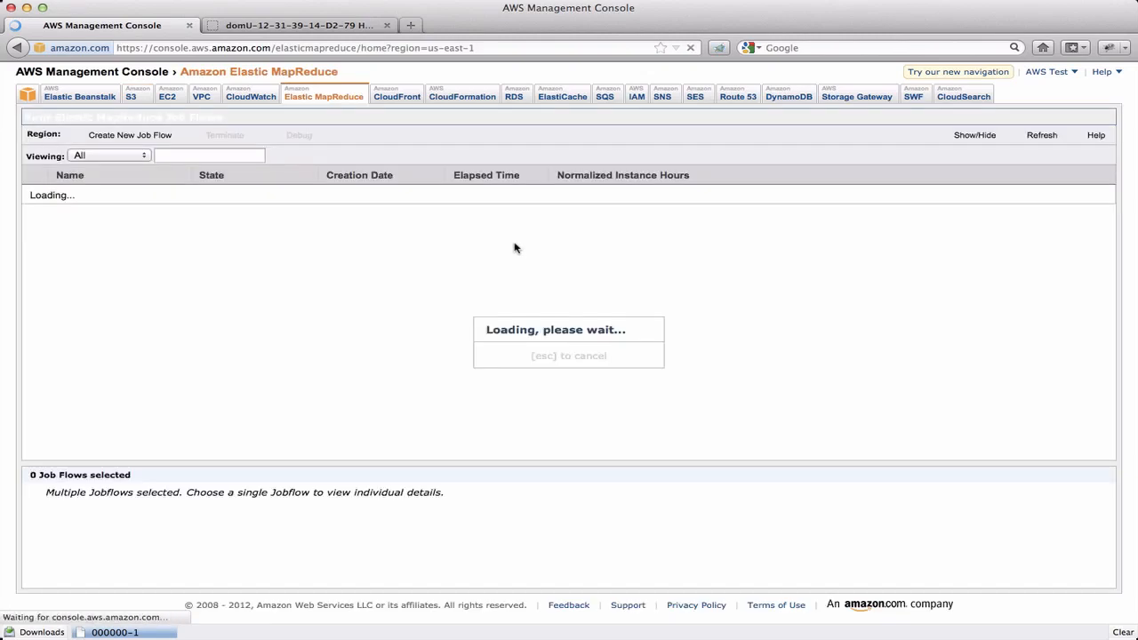
left_click(261, 135)
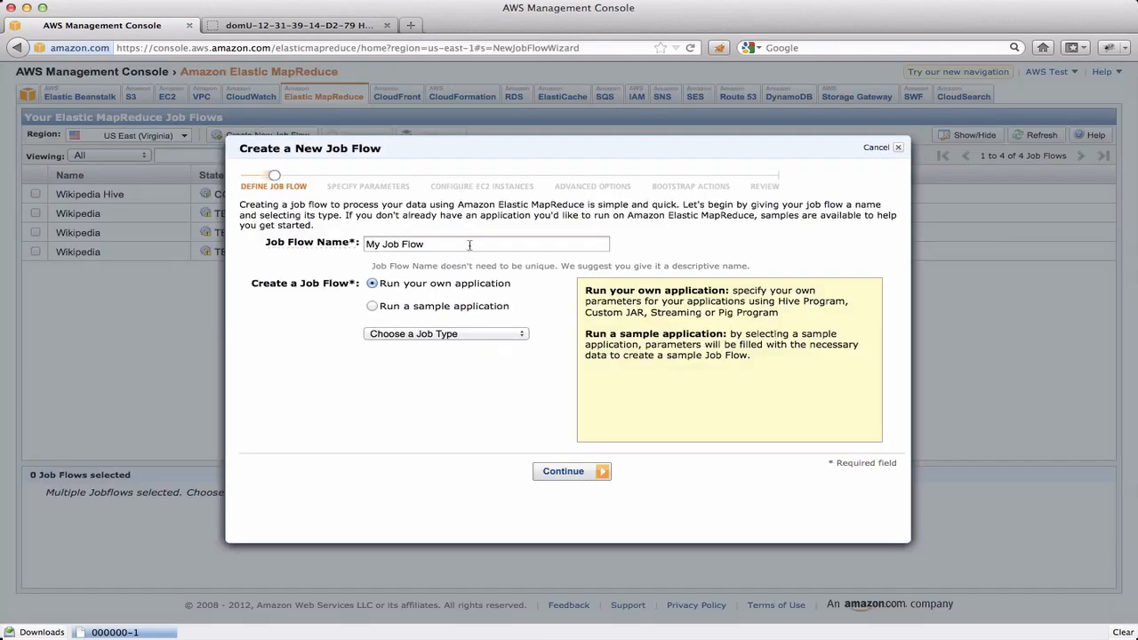
left_click_drag(470, 245, 316, 245)
type("Wiki")
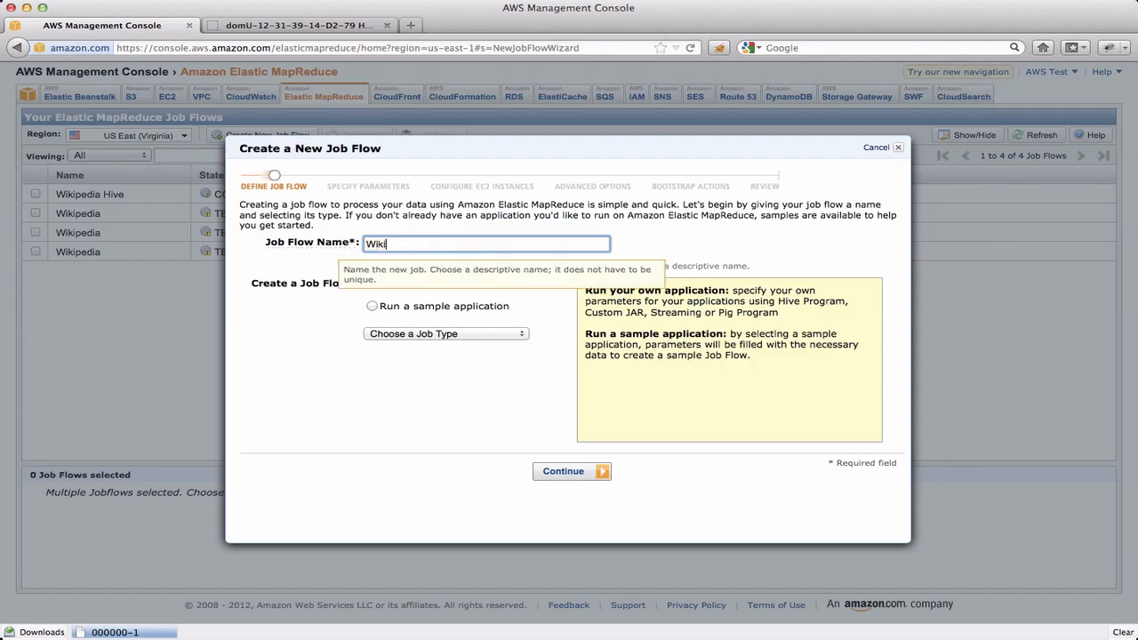
type("pedia Contributors")
left_click(454, 333)
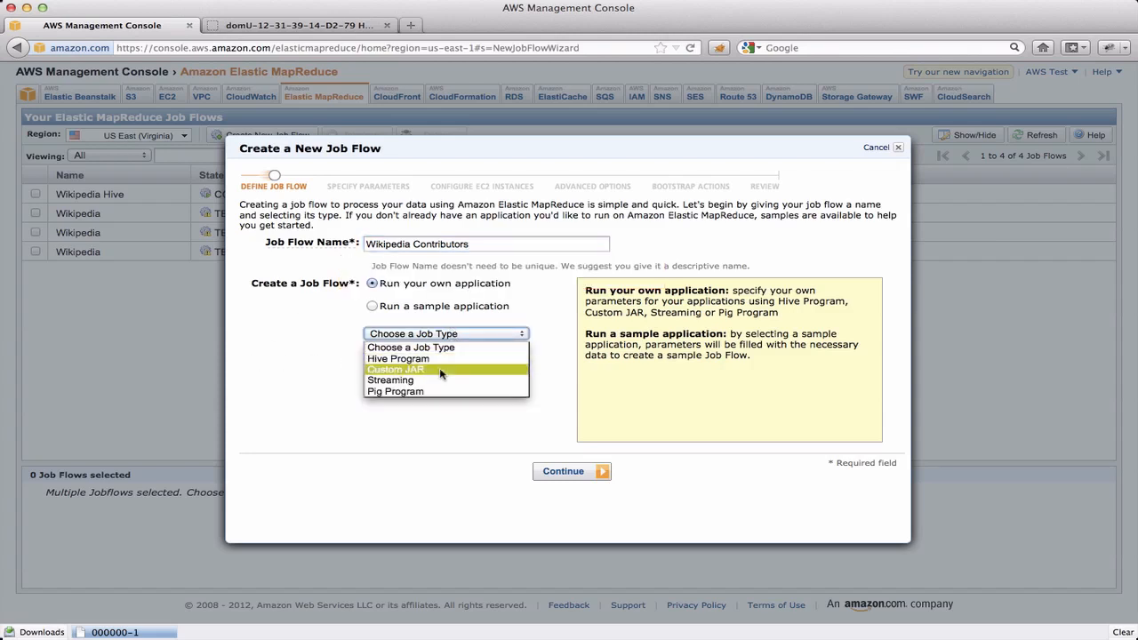
left_click(439, 359)
left_click(566, 473)
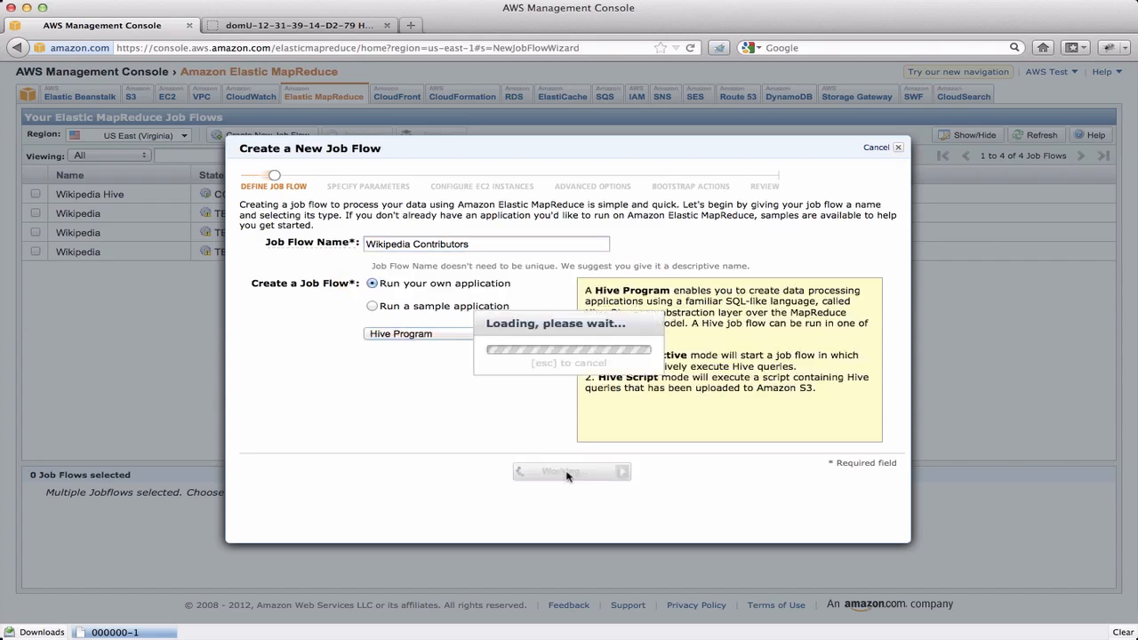
Step: Set the Hive script location to aws-test-kk/scripts/hive-lab.hql
left_click(449, 244)
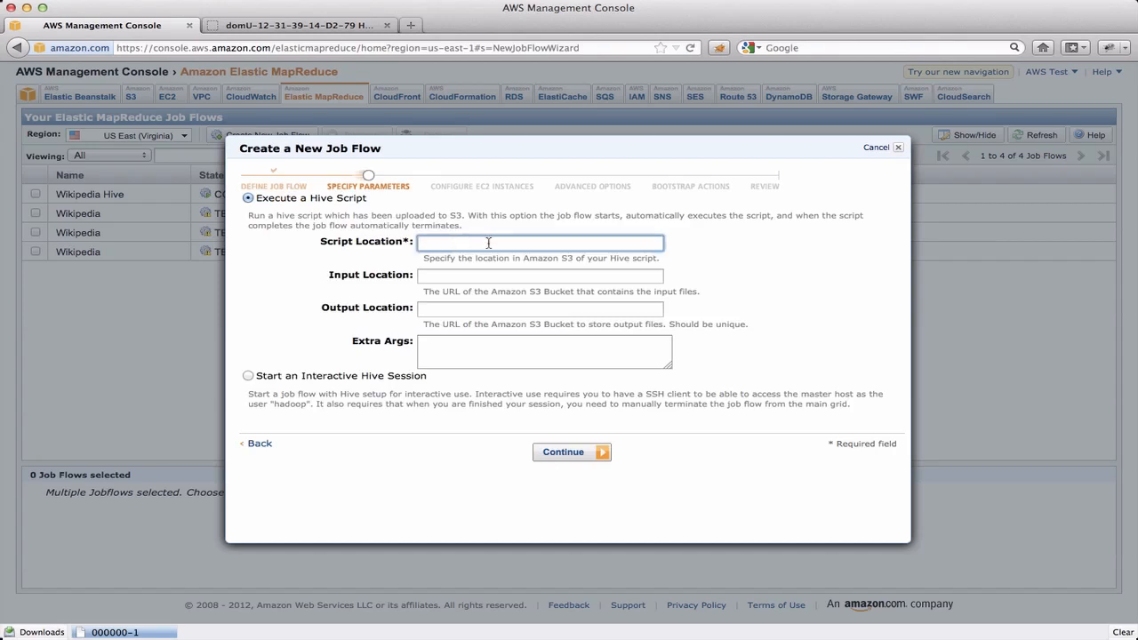
type("aws-test-kk/scripts/hive-lab.hql")
key("Tab")
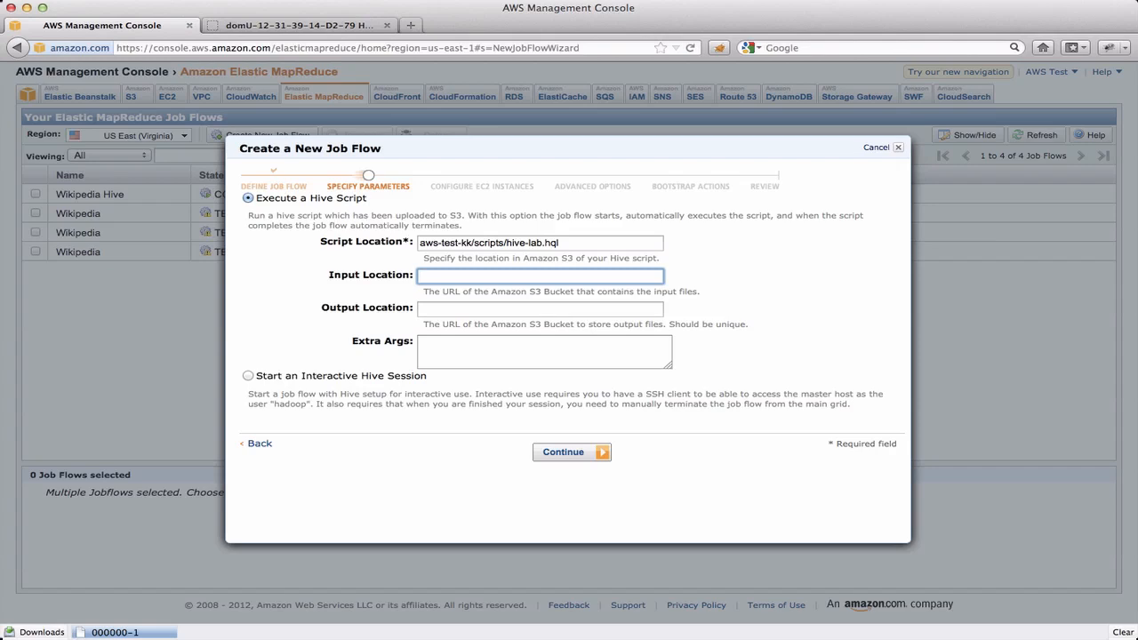
Step: Set the job flow's input location to s3://aws-test-kk/data/
left_click(469, 276)
type("s3://aws-test-kk/data/")
Step: Set the output location to s3://aws-test-kk/hive-results/ and proceed to the EC2 instance configuration
left_click(462, 308)
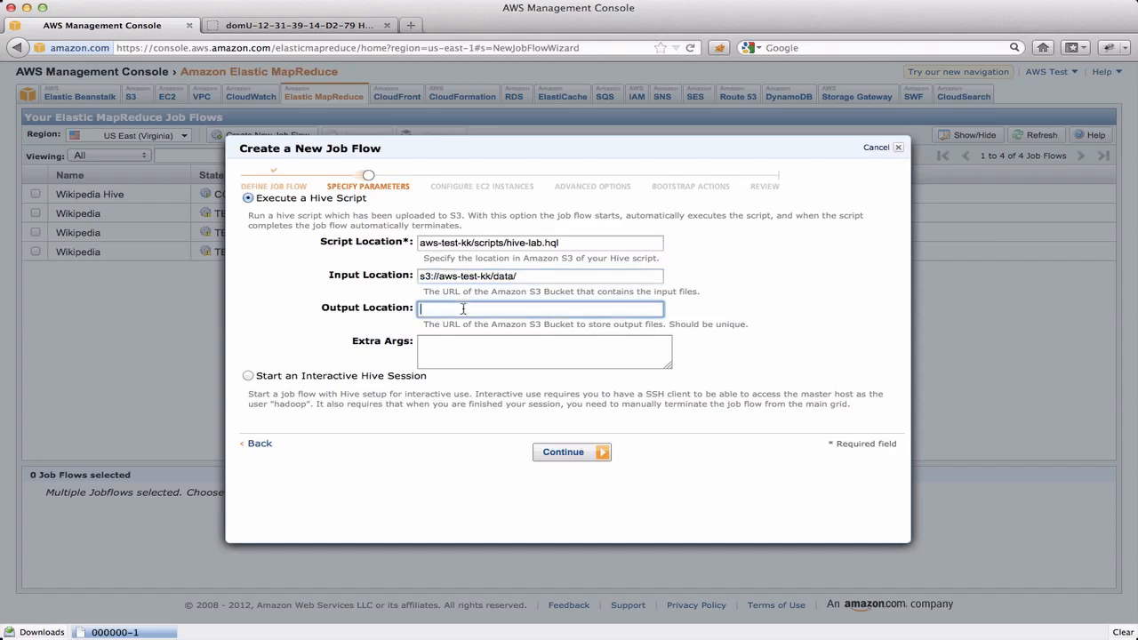
type("s3://aws-test-kk/hive-results/")
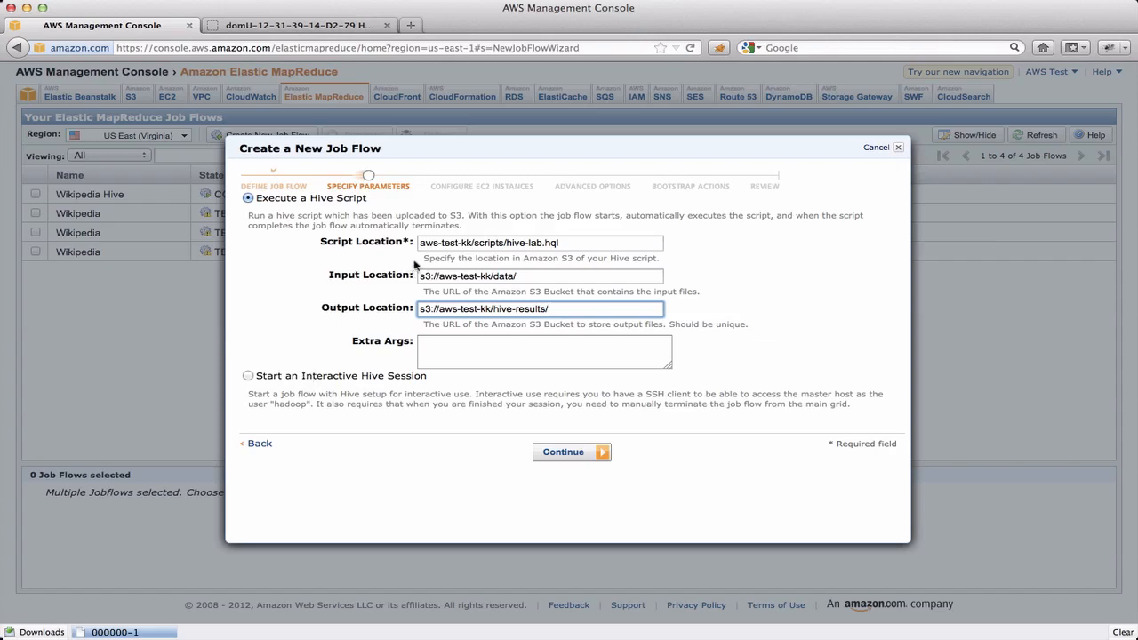
left_click(569, 456)
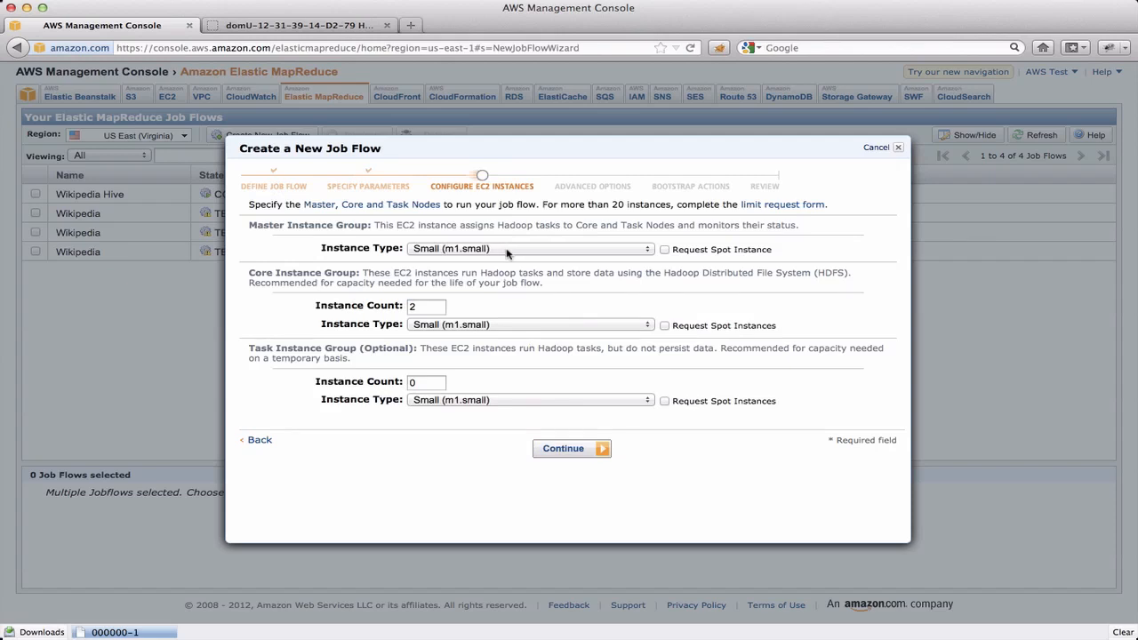
Step: Set the core instance count to 1, keep the master instance type Small (m1.small), and proceed to the advanced options
left_click(430, 307)
key("BackSpace")
type("1")
left_click(529, 250)
left_click(536, 243)
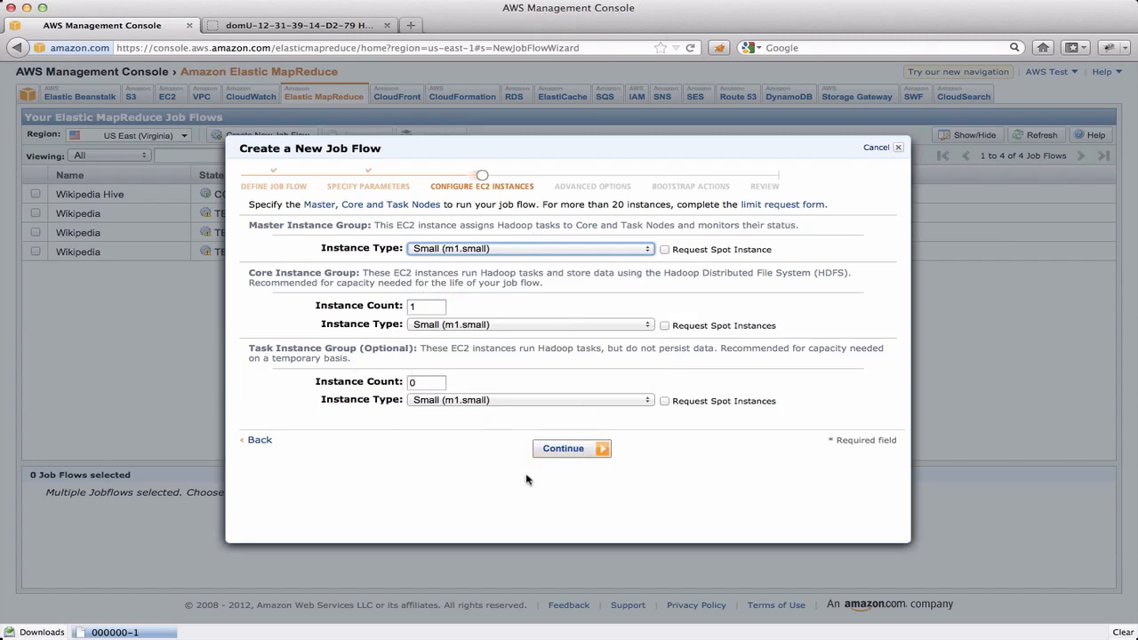
left_click(562, 451)
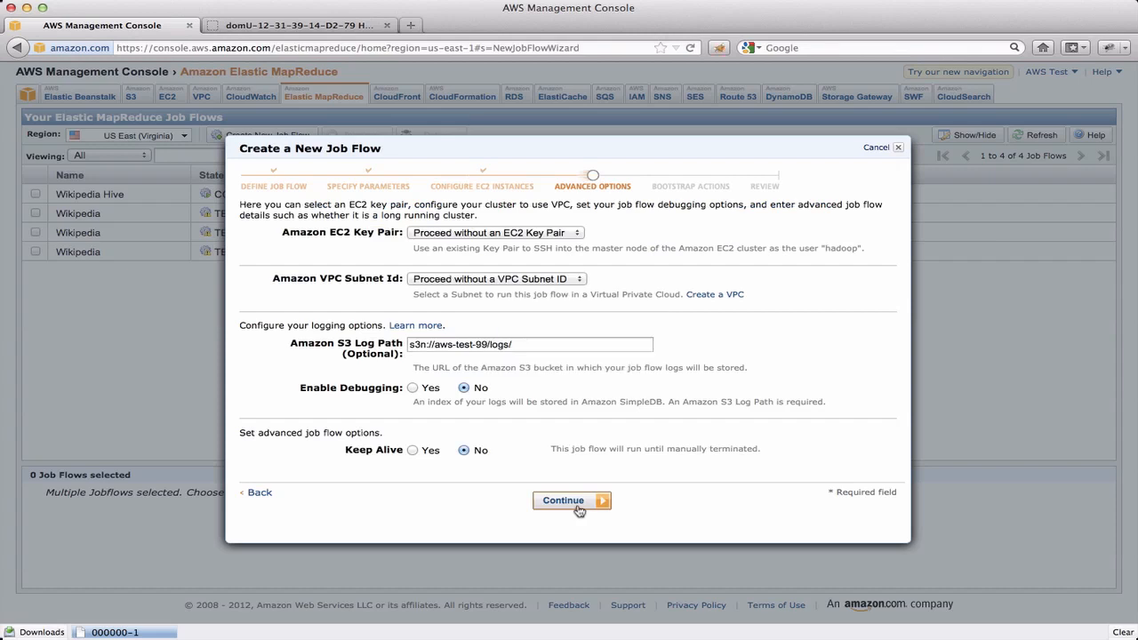
Step: Choose the aws-test EC2 key pair, set the S3 log path to s3n://aws-test-kk/logs/, and proceed to the bootstrap actions
left_click(556, 234)
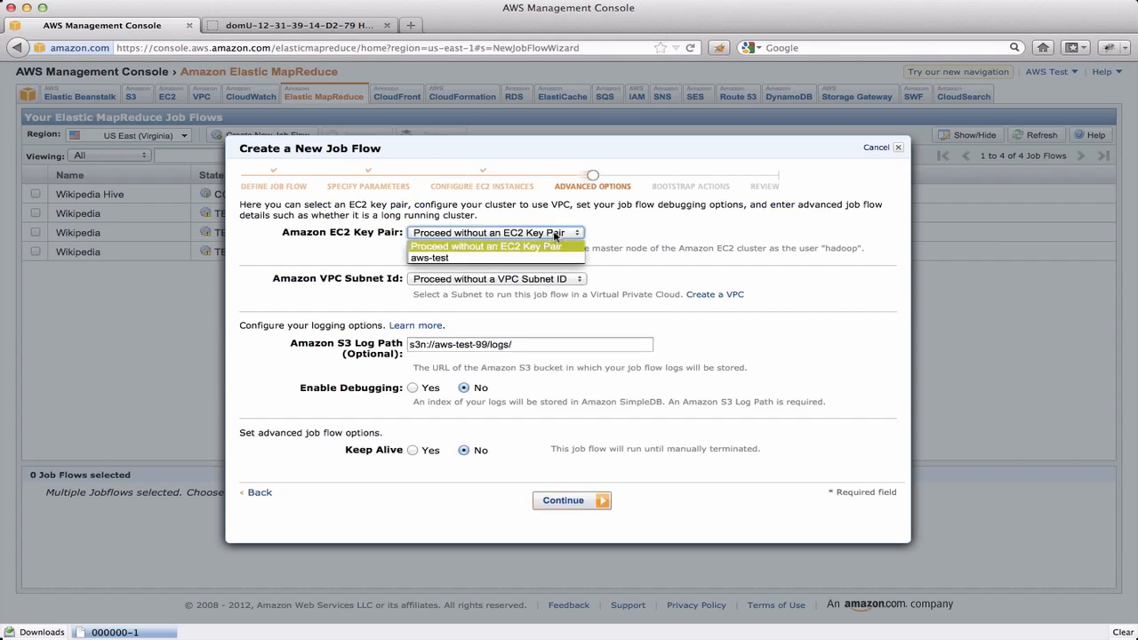
left_click(498, 257)
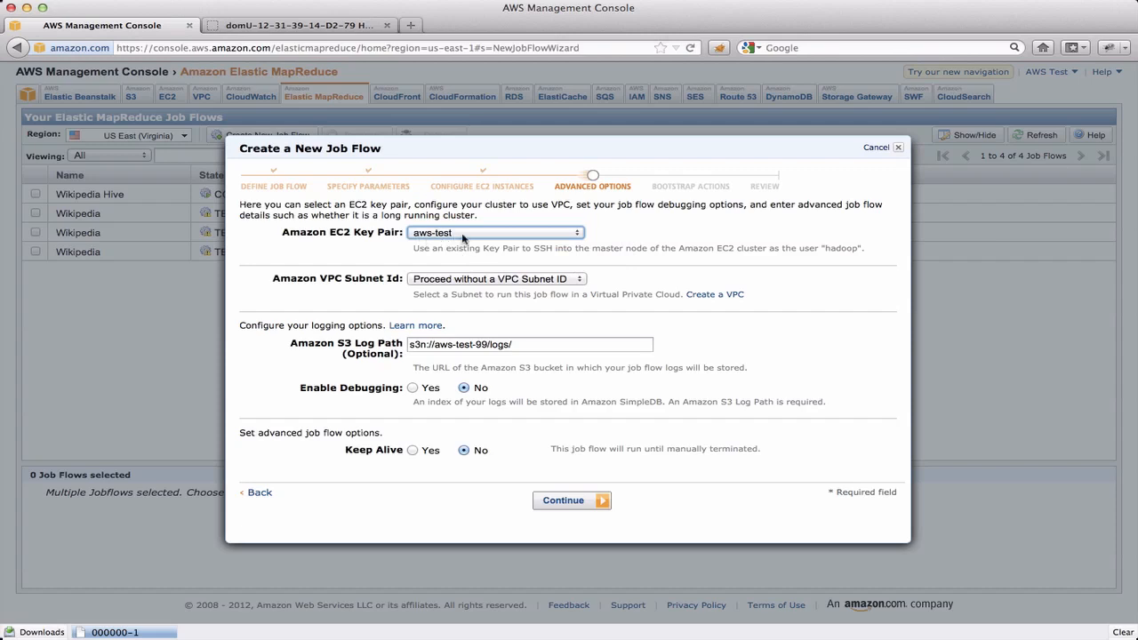
left_click(484, 345)
key("BackSpace")
key("BackSpace")
type("kk")
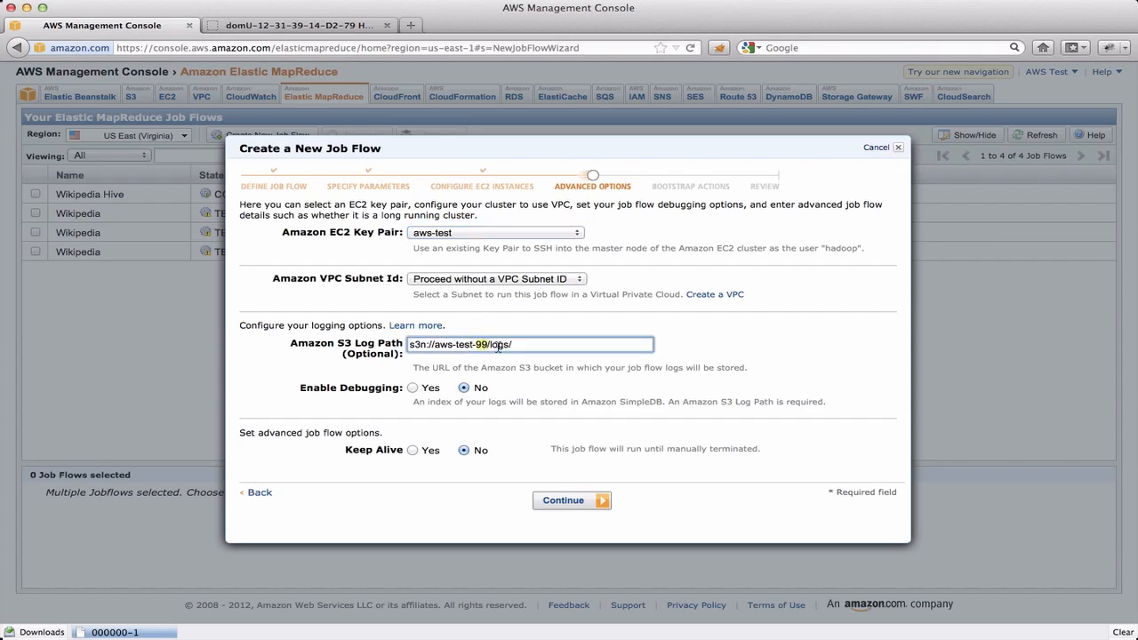
left_click(526, 345)
left_click(569, 500)
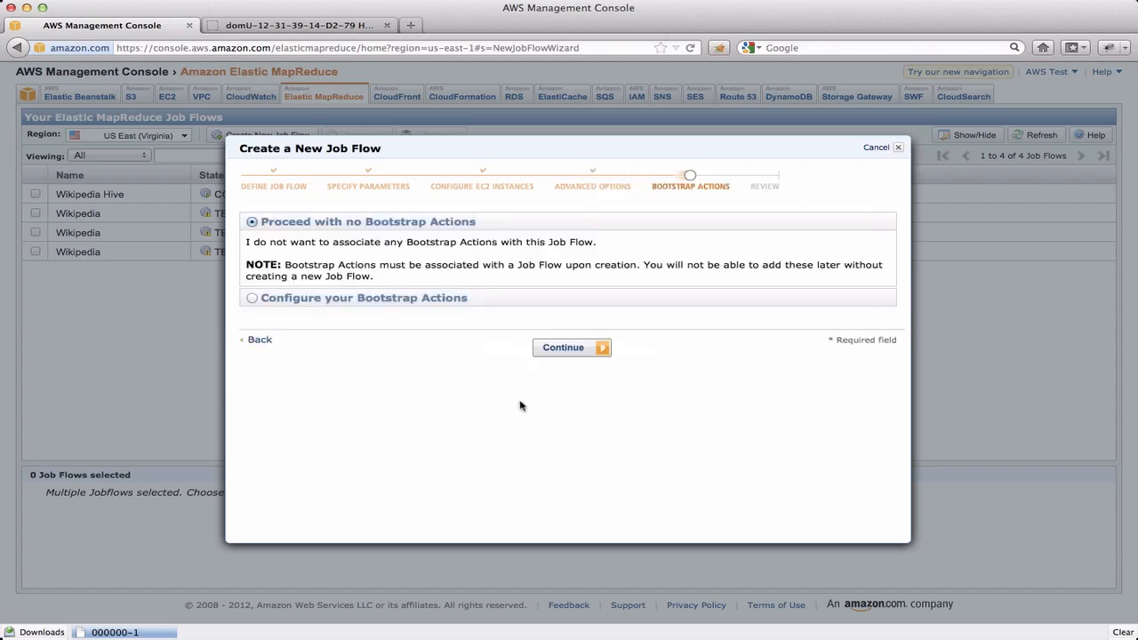
Step: Proceed with no bootstrap actions and create the reviewed Wikipedia Contributors job flow, closing the wizard
left_click(563, 348)
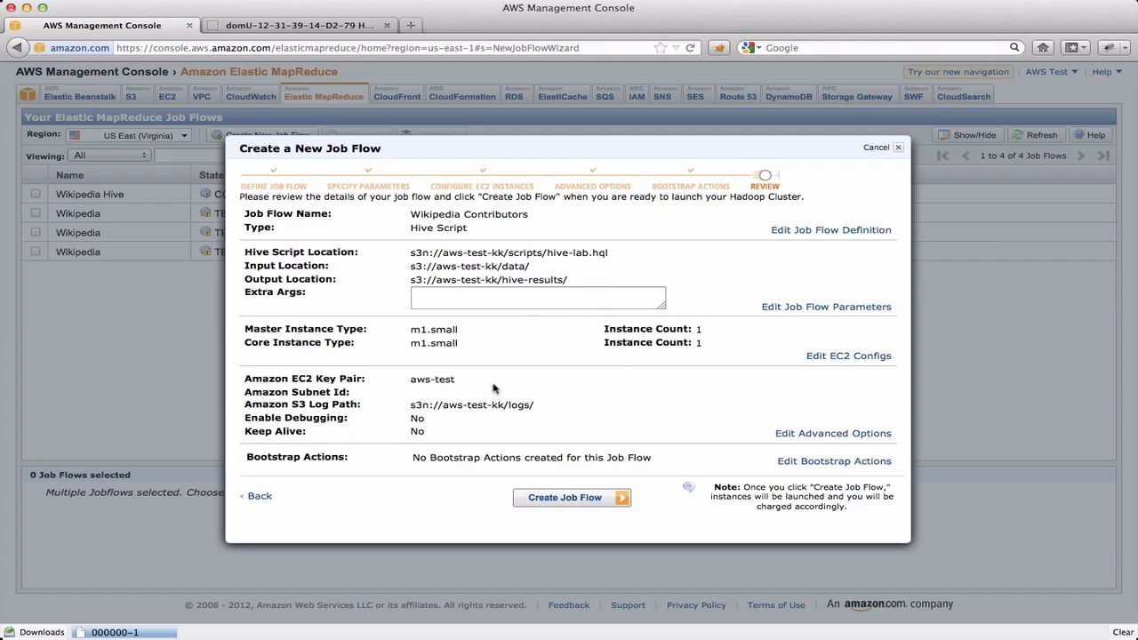
left_click(569, 501)
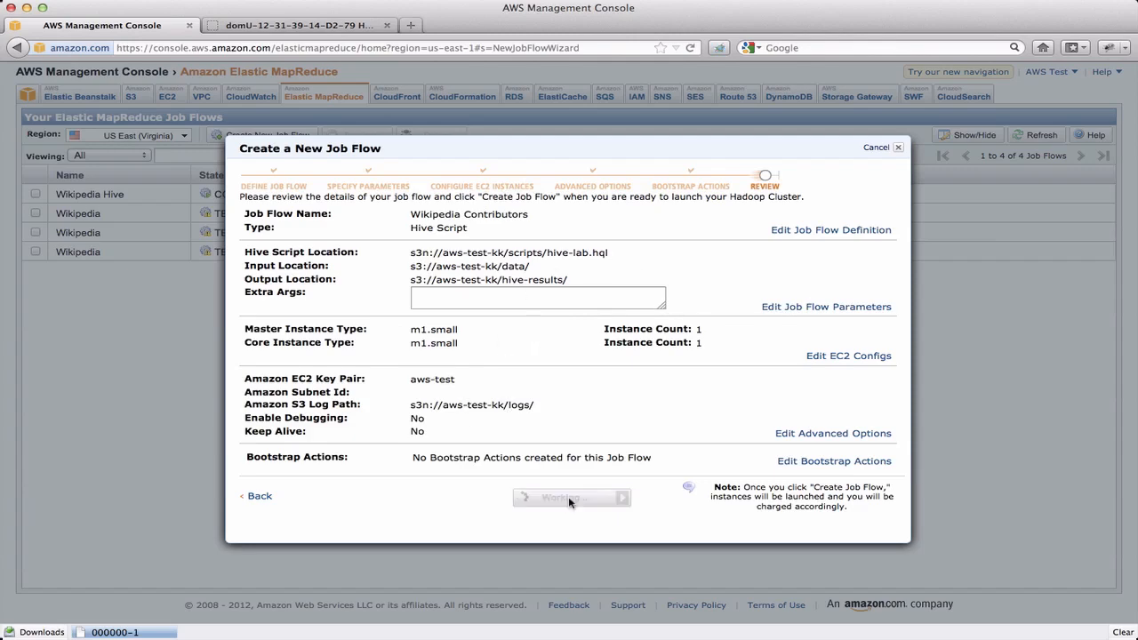
left_click(565, 265)
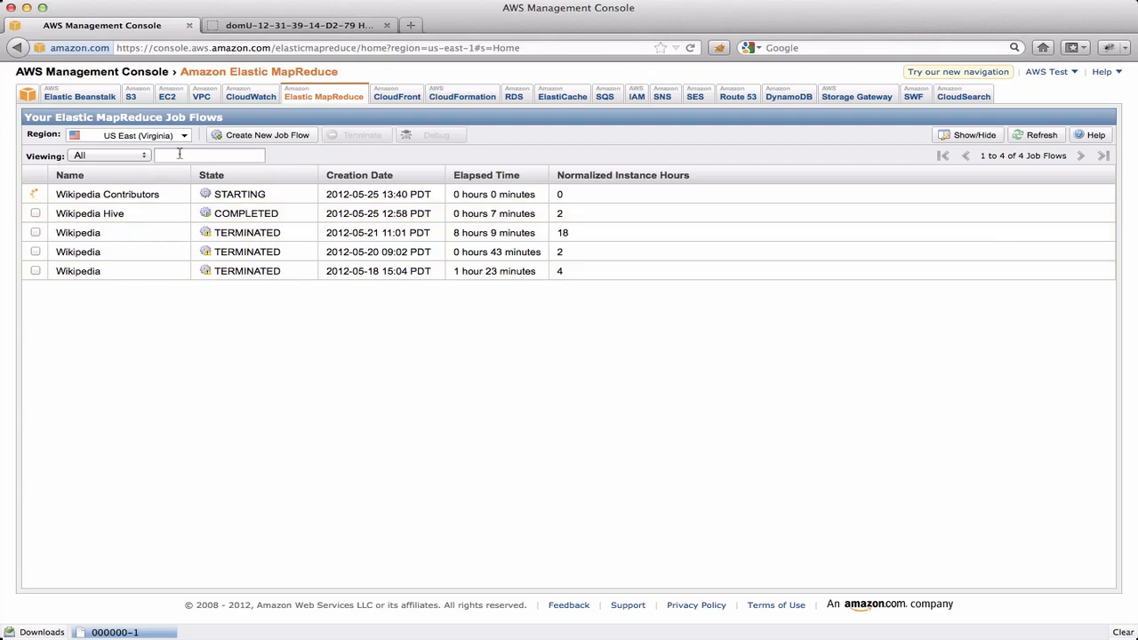
Step: Filter the job flow list to show only Running job flows
left_click(107, 156)
left_click(92, 179)
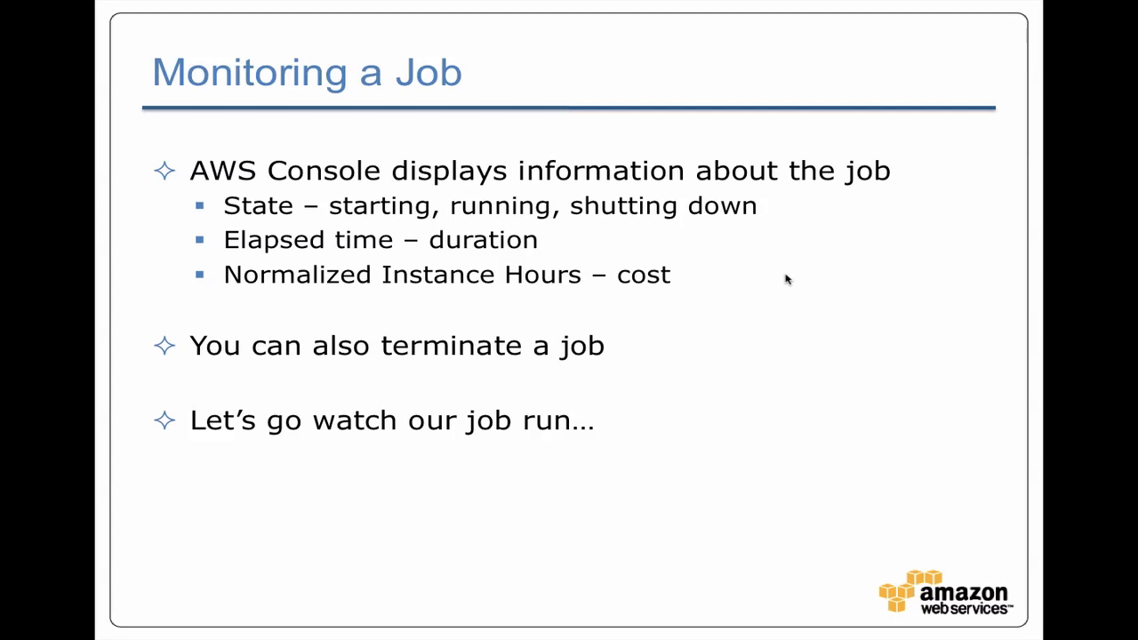
key("Escape")
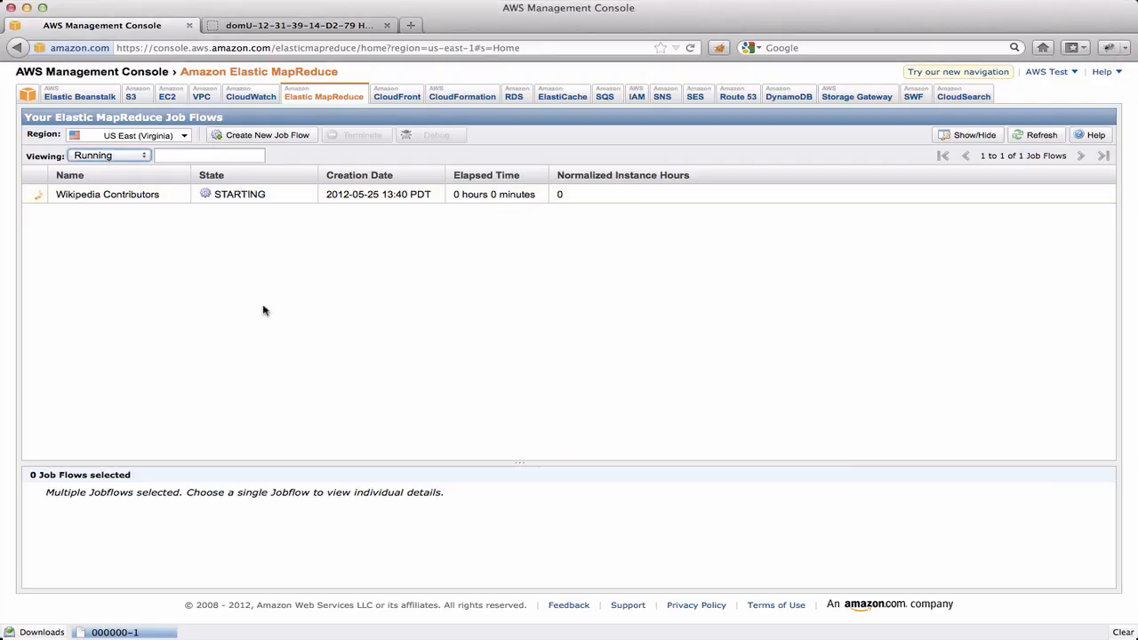
Step: Examine the Wikipedia Contributors job flow's description details and its last state change reason
left_click(124, 194)
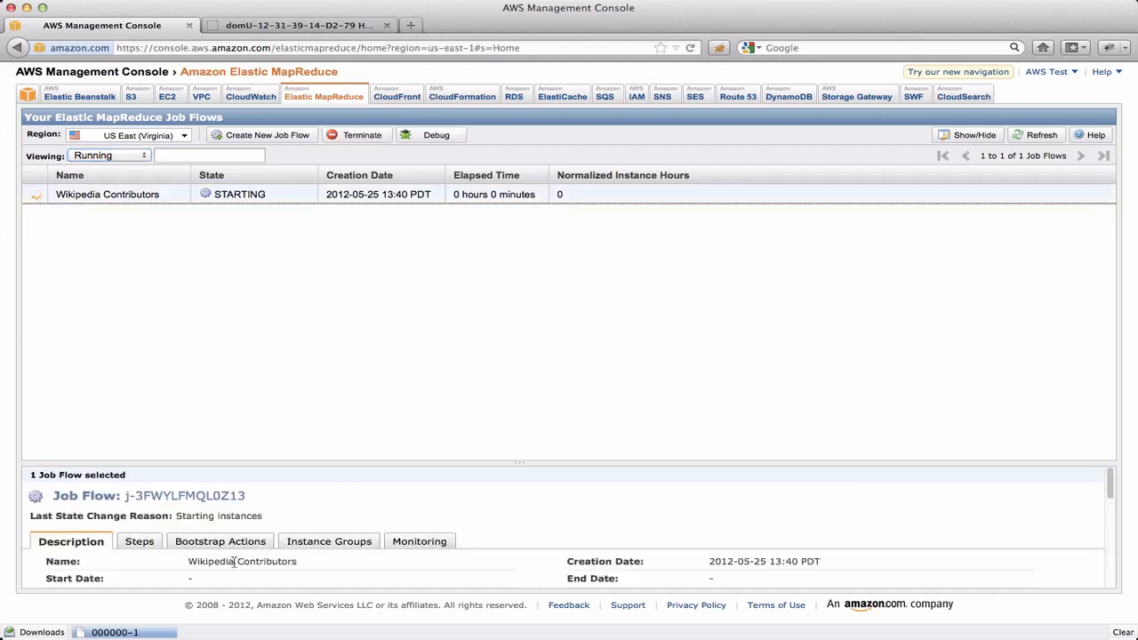
scroll(63, 561, "down", 5)
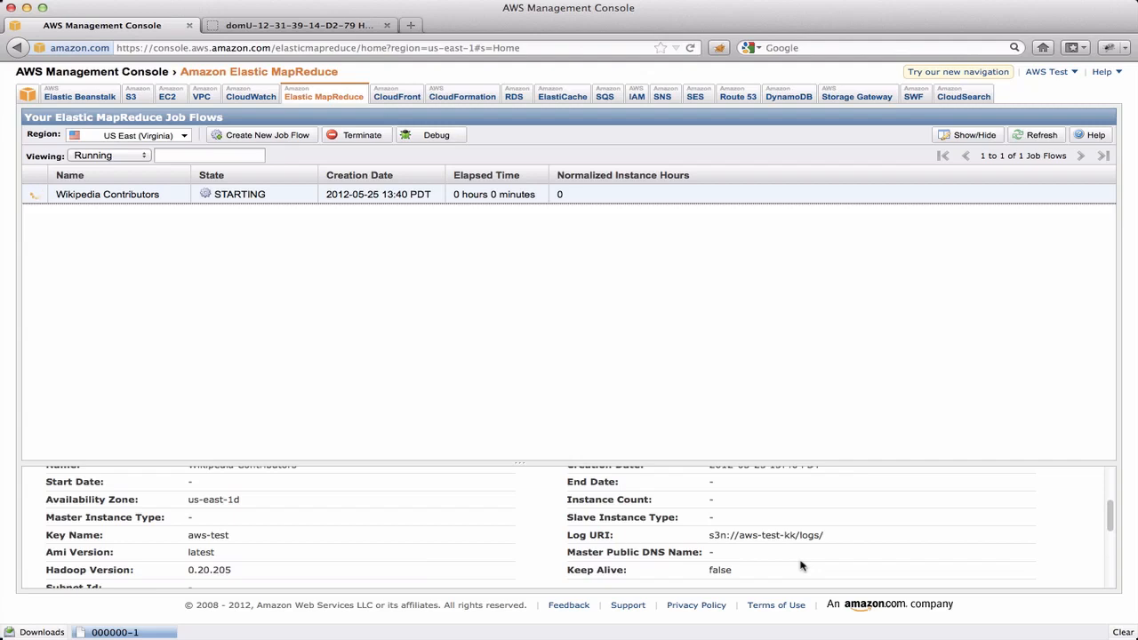
scroll(348, 557, "up", 5)
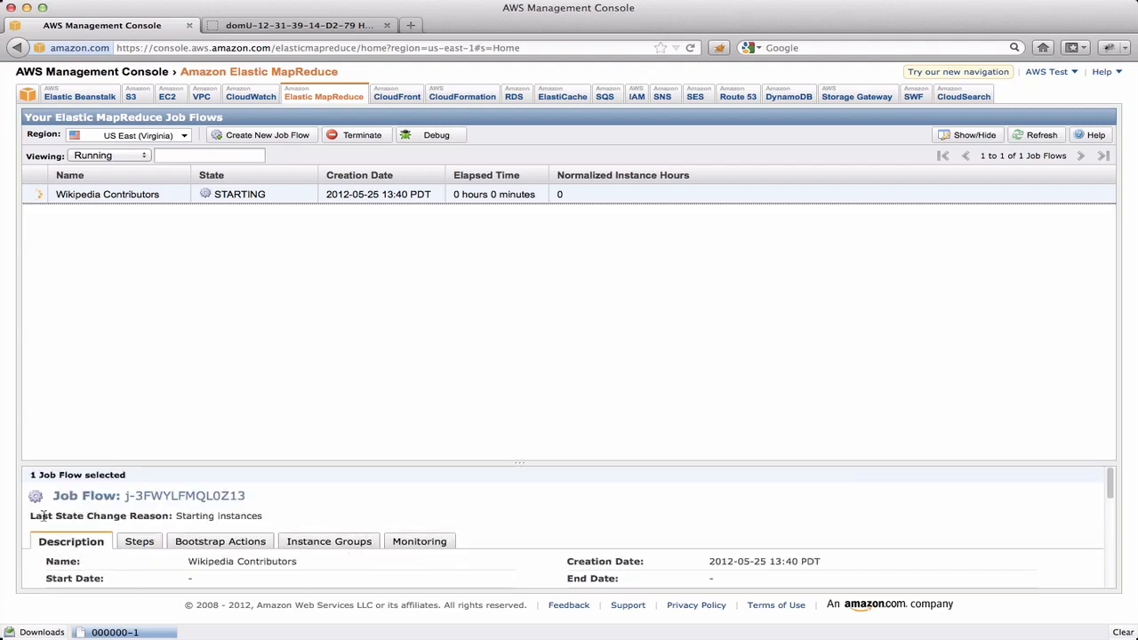
left_click_drag(31, 515, 347, 511)
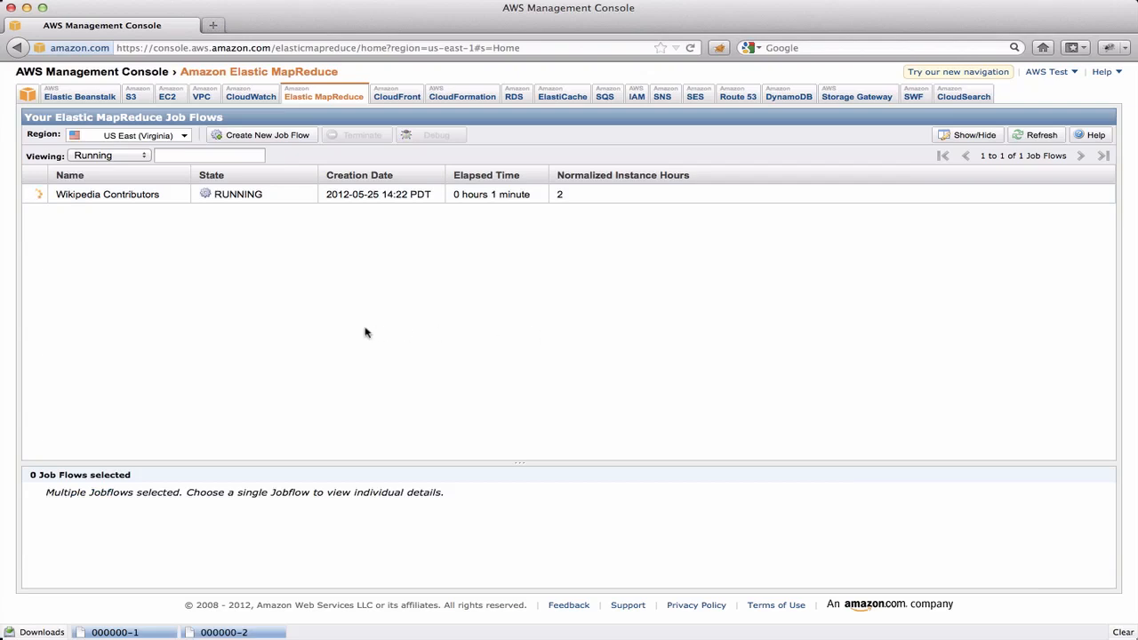
Step: Copy the Master Public DNS Name from the running Wikipedia Contributors job flow's description
left_click(138, 195)
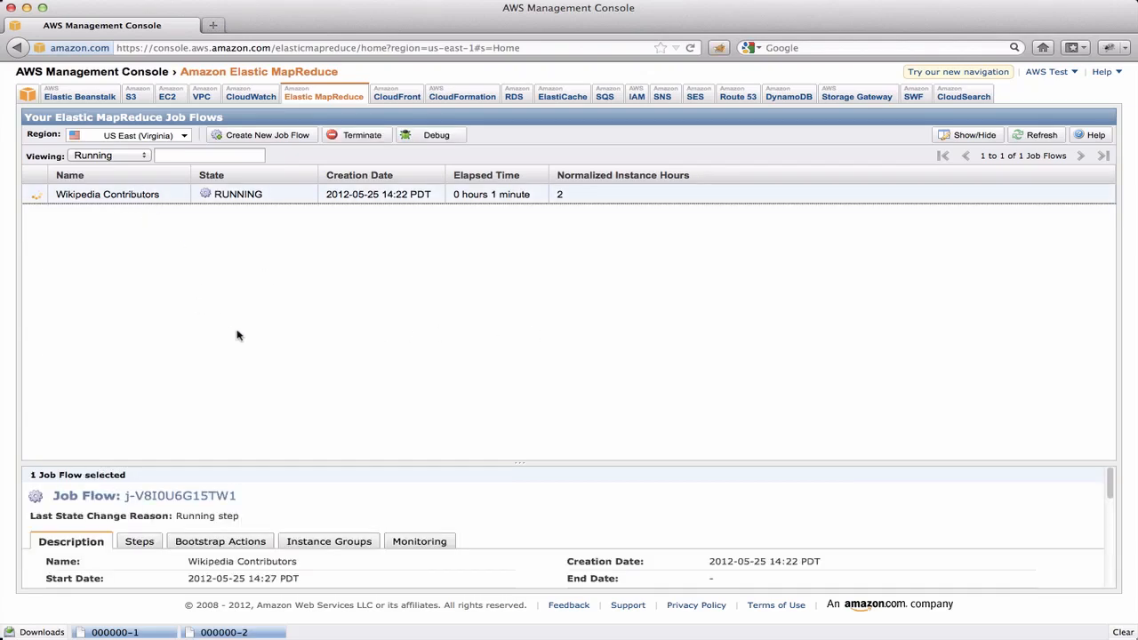
scroll(514, 555, "down", 3)
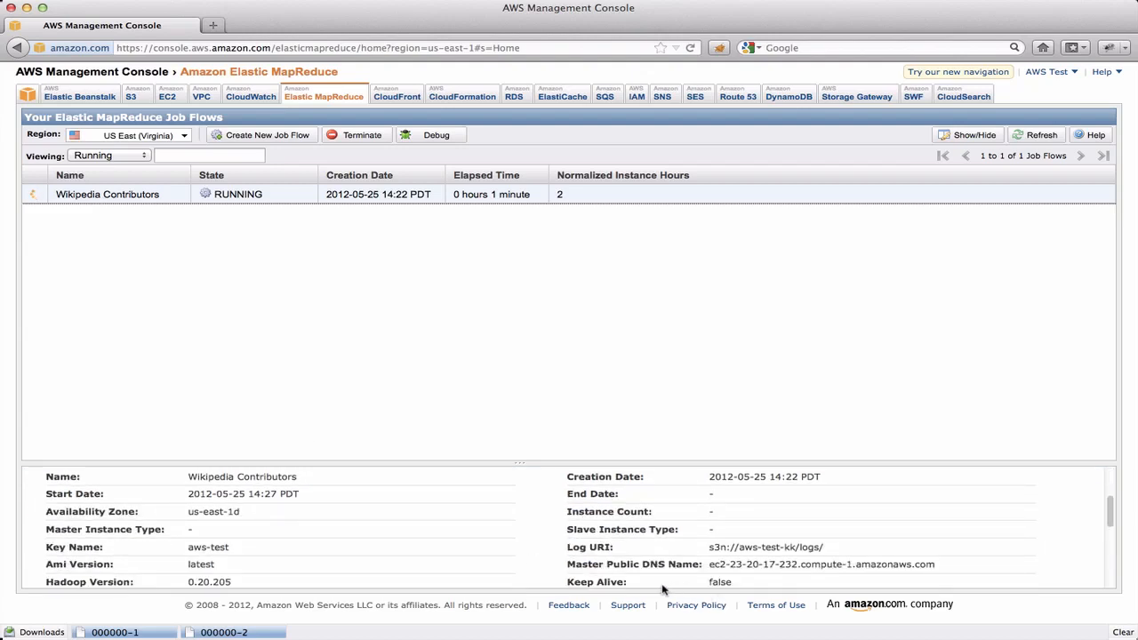
left_click_drag(712, 563, 936, 564)
key("super+c")
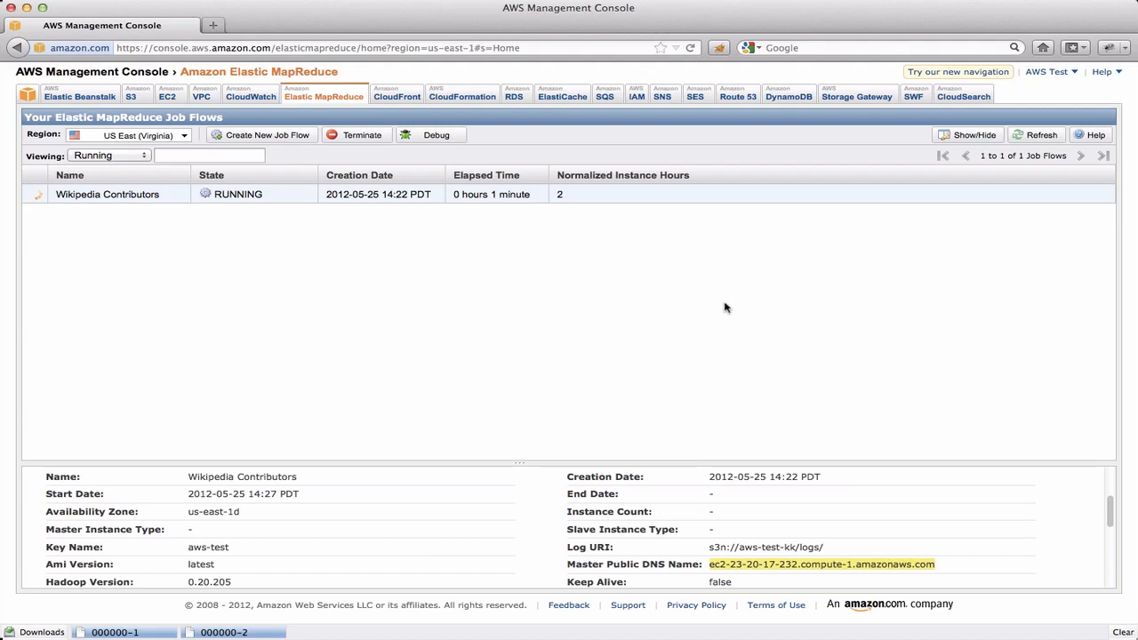
Step: In Terminal, run ssh with key ~/Desktop/EMR/aws-test.pem and -ND 6666 as hadoop at the copied master DNS name, accepting the host key
key("super+Tab")
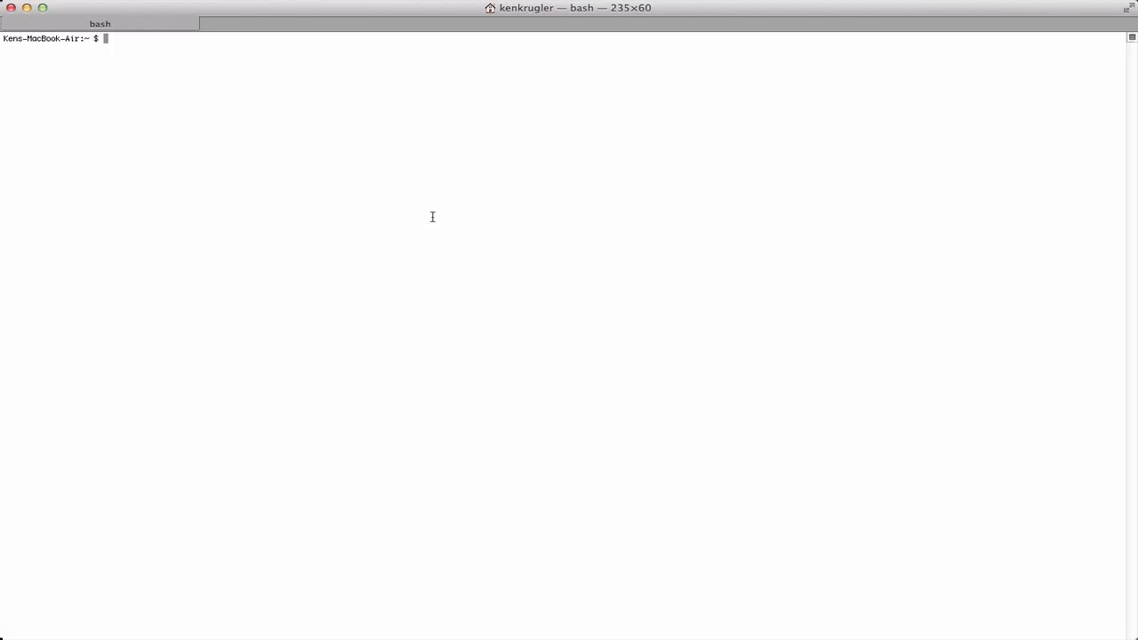
type("ssh -i ~/Des")
key("Tab")
type("EMR/aw")
key("Tab")
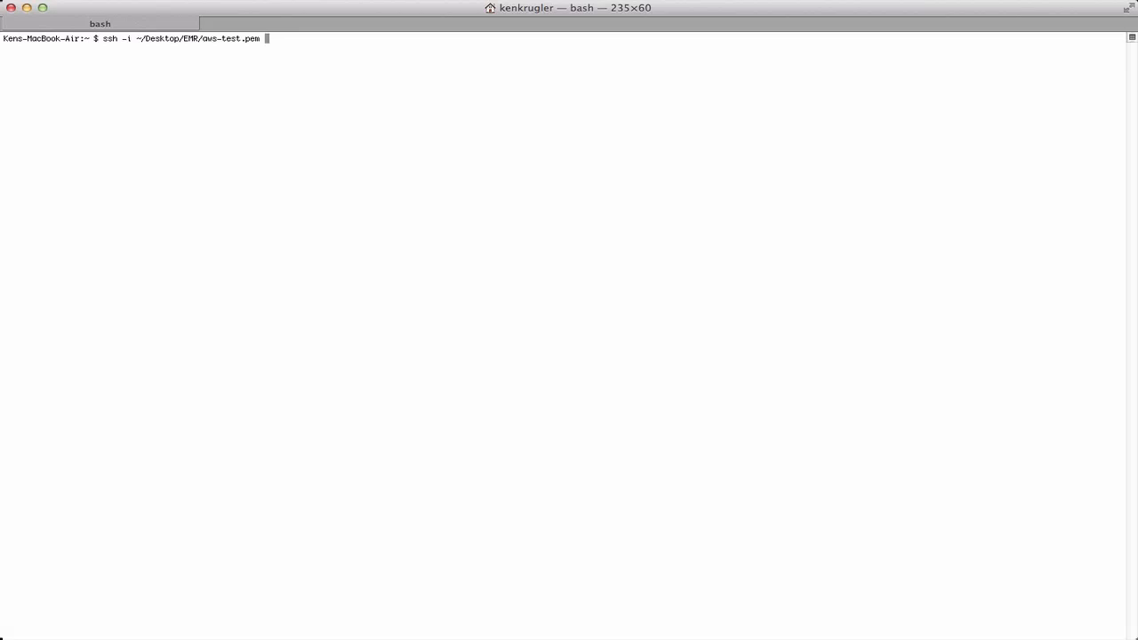
type("-ND 6666")
type("hadoop@")
key("super+v")
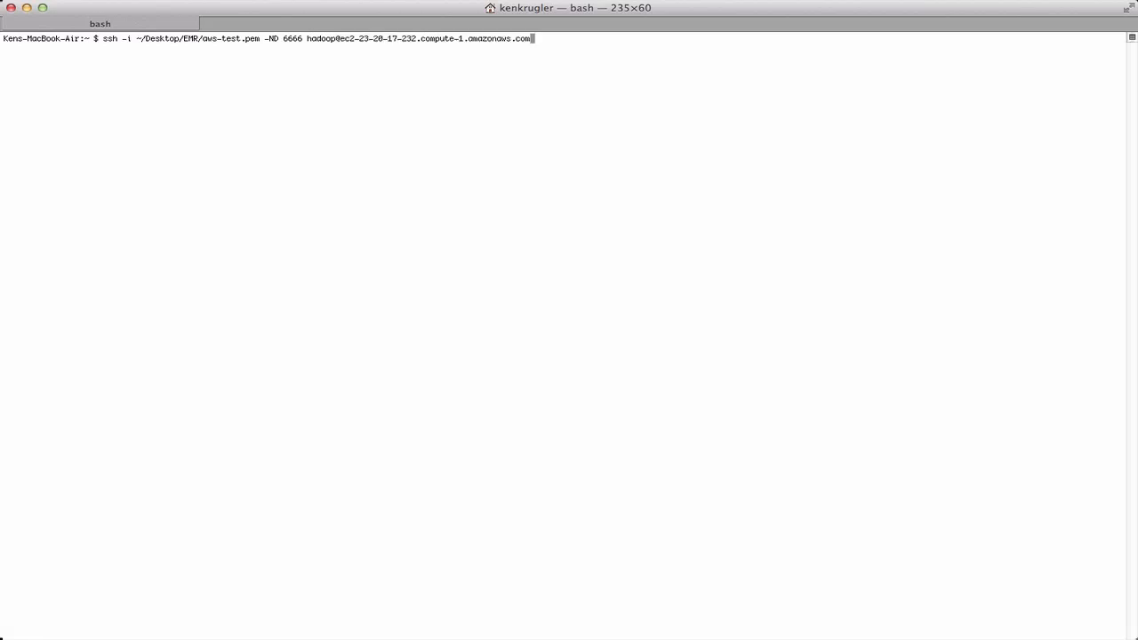
key("Return")
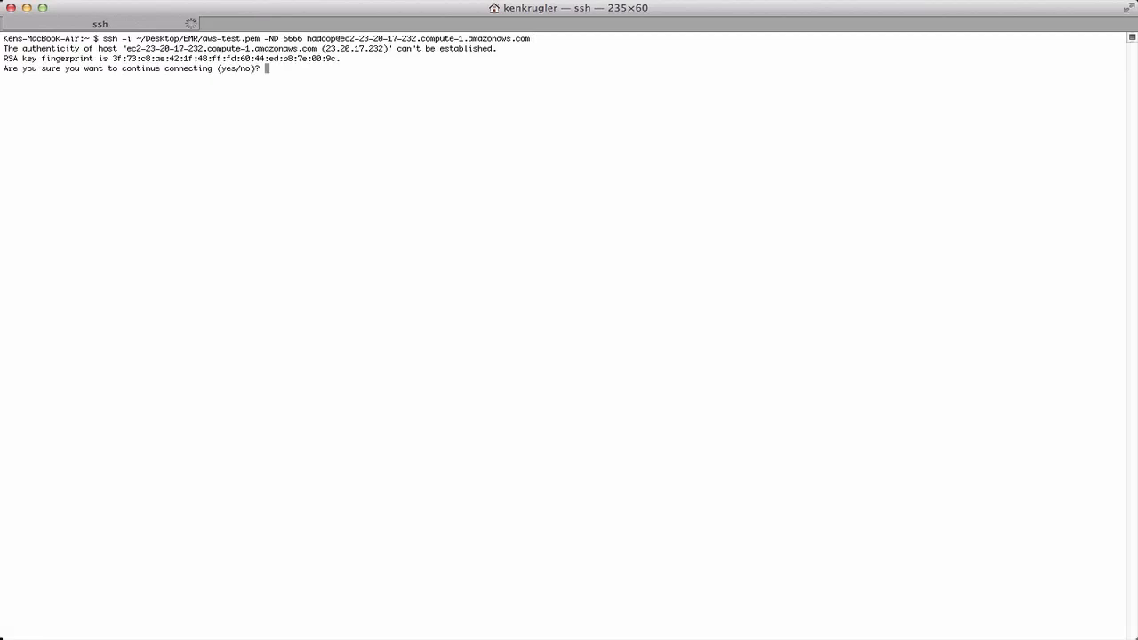
type("yes")
key("Return")
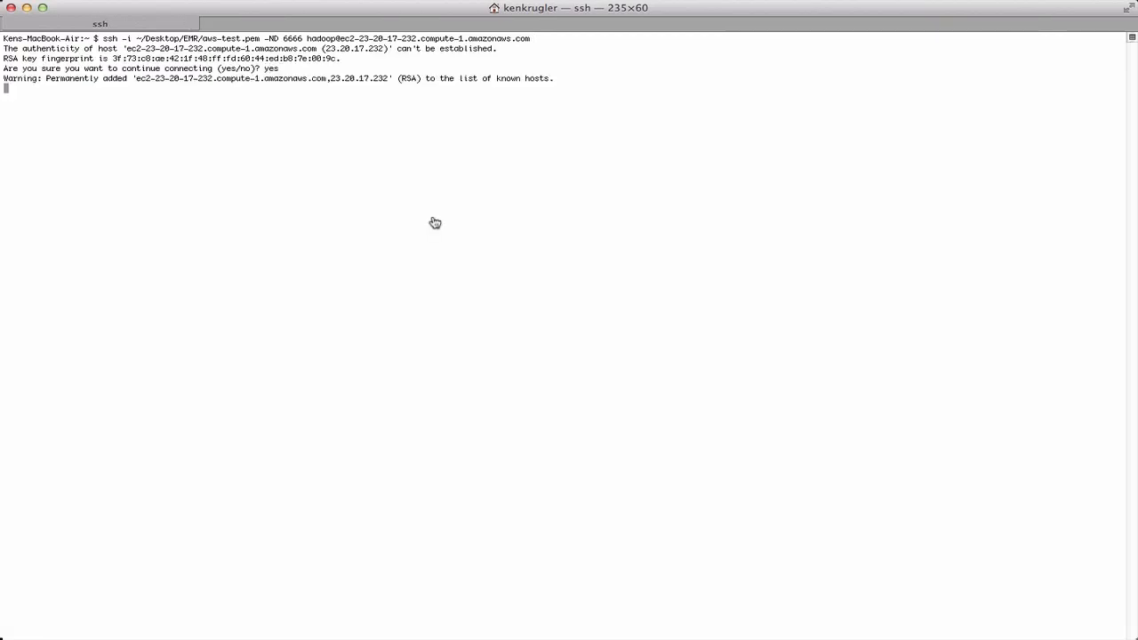
Step: Switch to Firefox and open the copied master DNS name on port 9100 in a new browser tab
key("super+Tab")
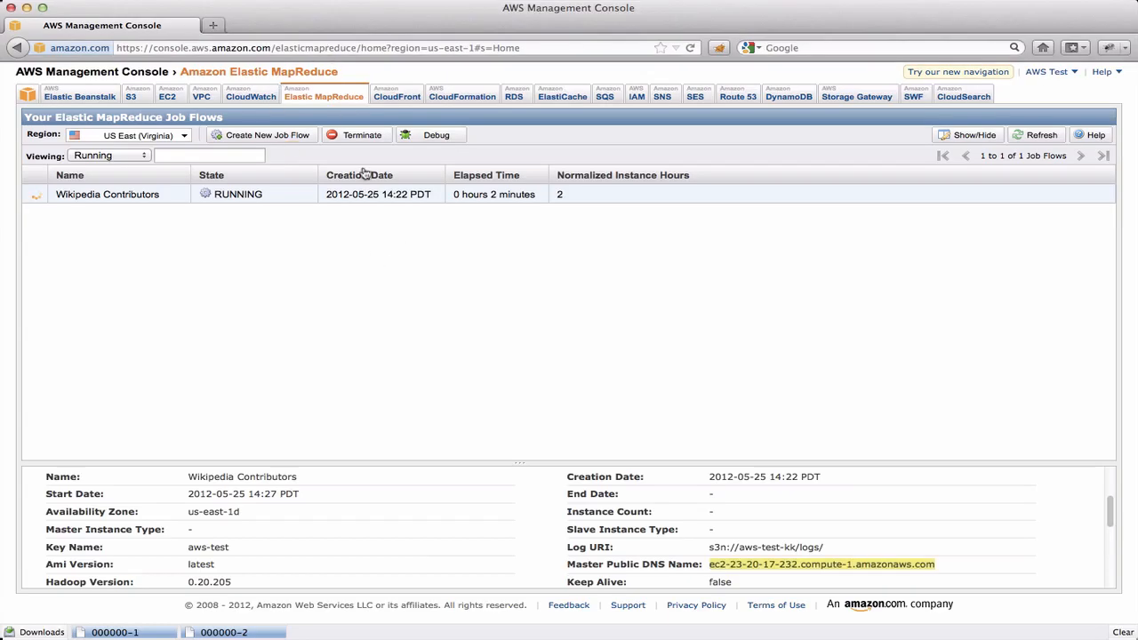
key("super+t")
key("super+v")
type(":910")
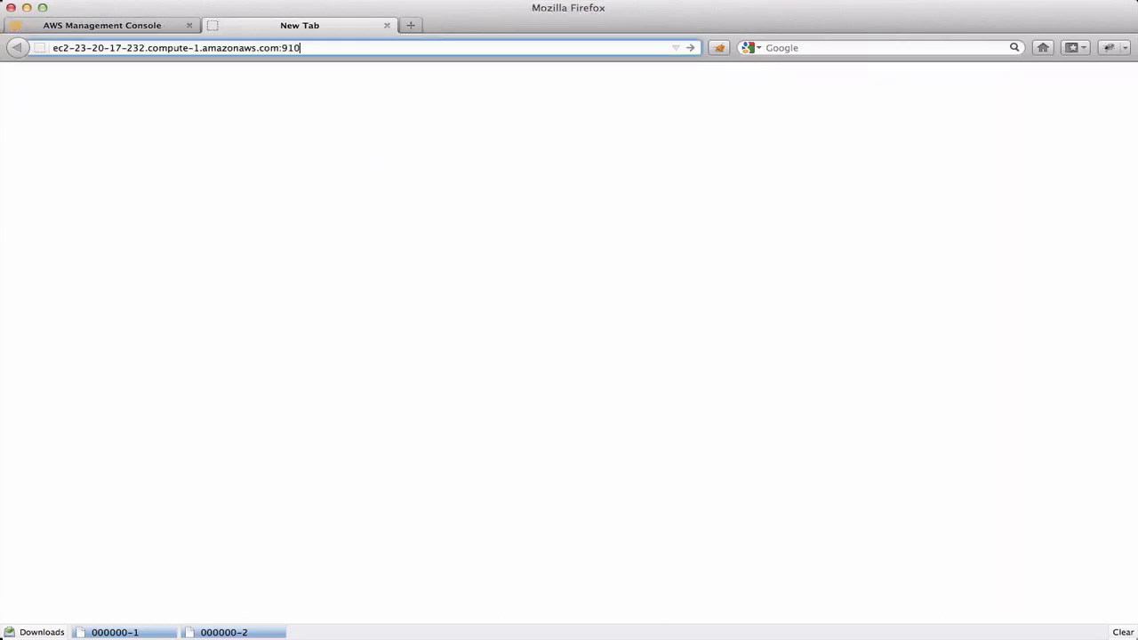
type("0")
key("Return")
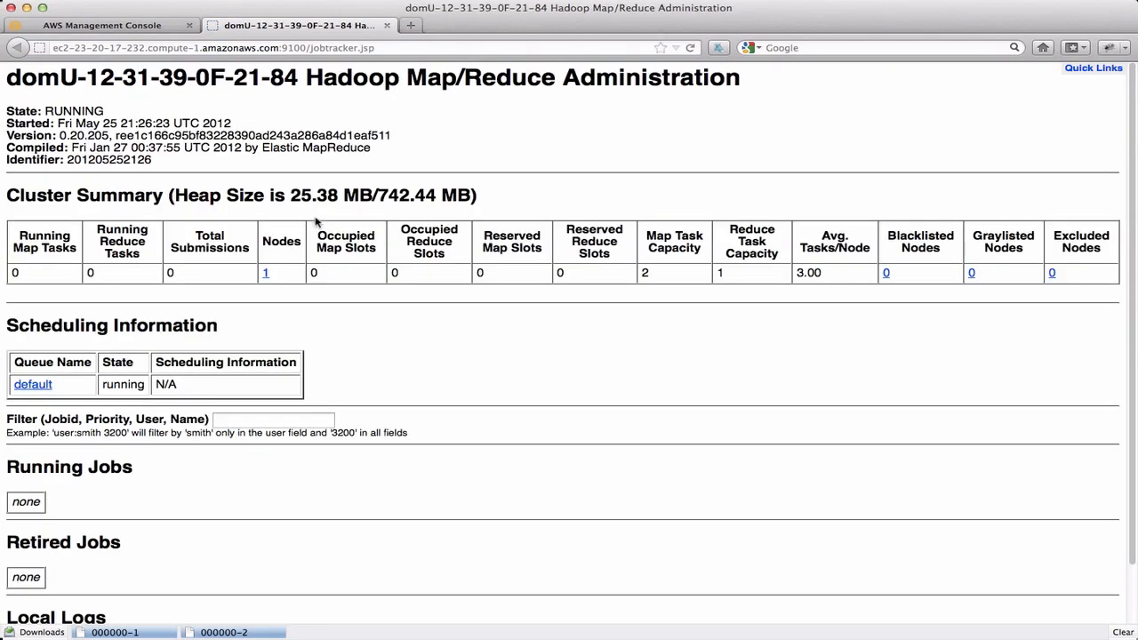
Step: Examine the Hadoop Map/Reduce Administration page, compare the job flow's status in the AWS console, and reload the administration page
scroll(368, 300, "down", 2)
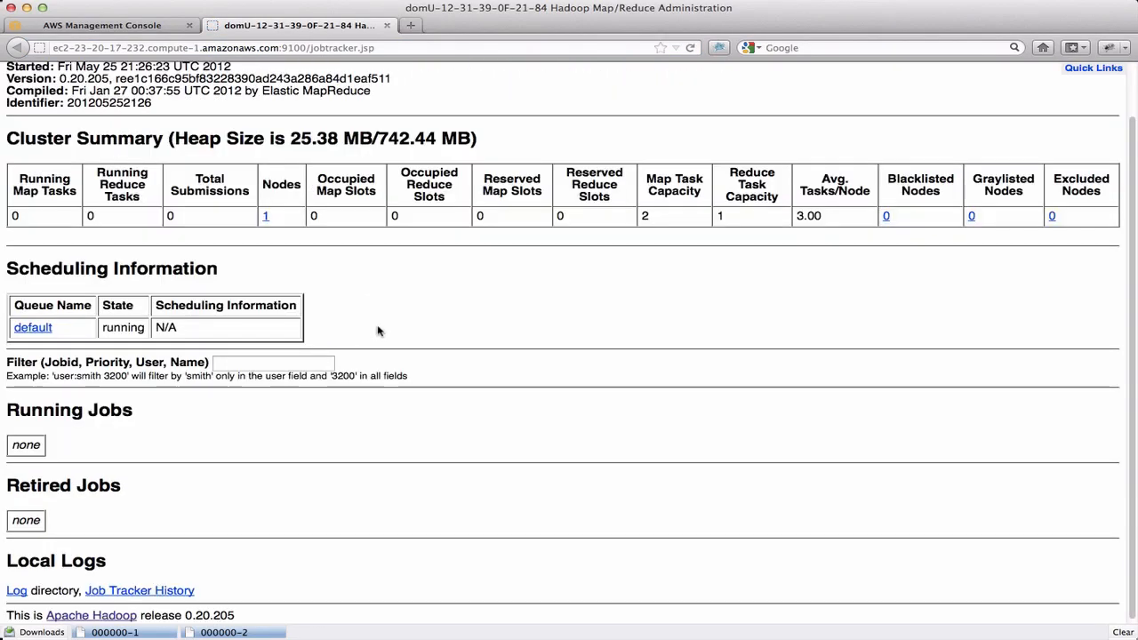
scroll(379, 330, "up", 2)
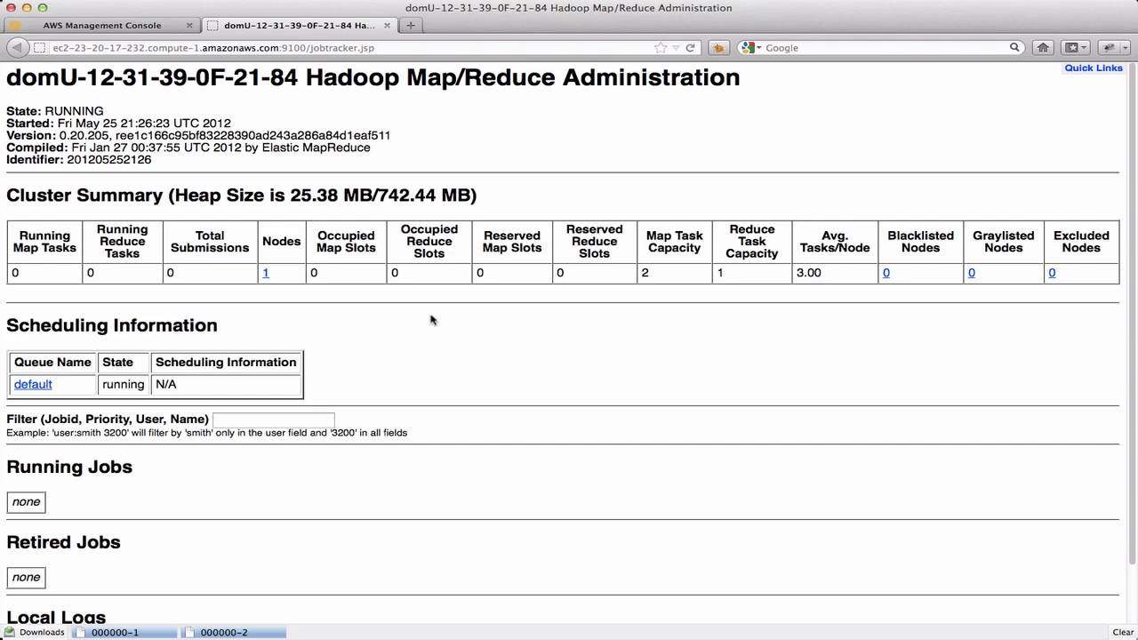
left_click(134, 25)
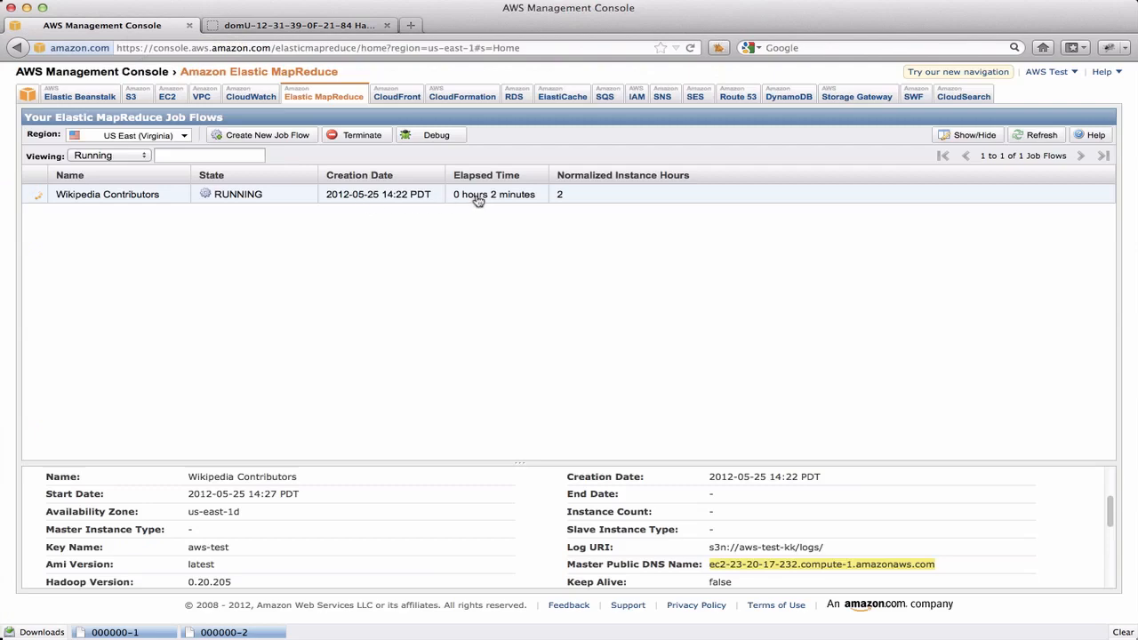
left_click(356, 25)
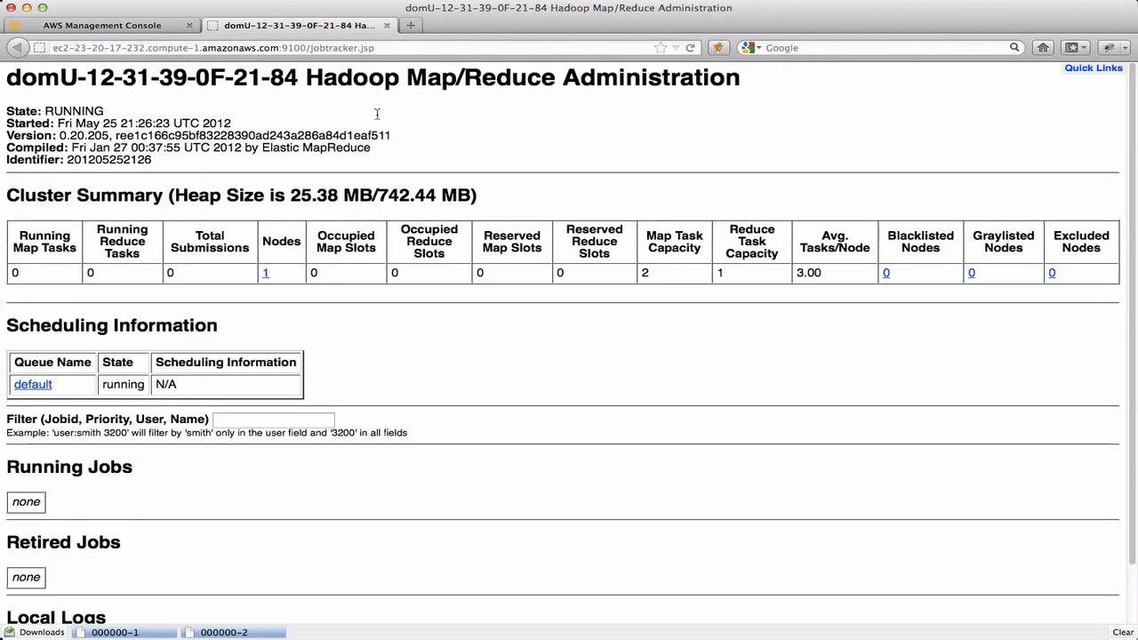
key("super+r")
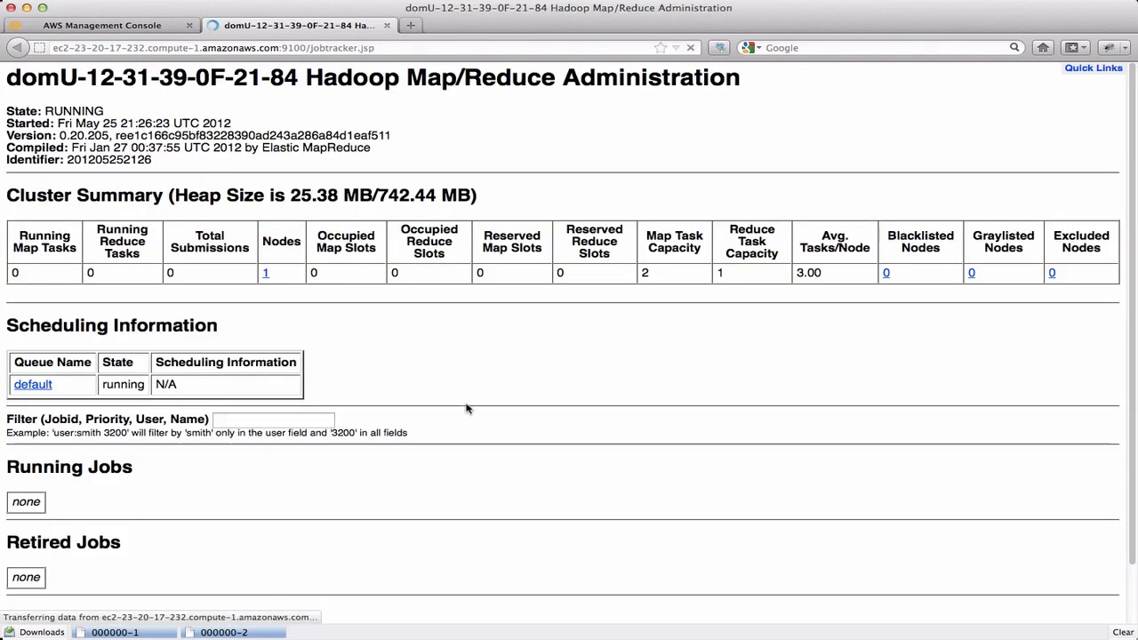
scroll(484, 397, "down", 1)
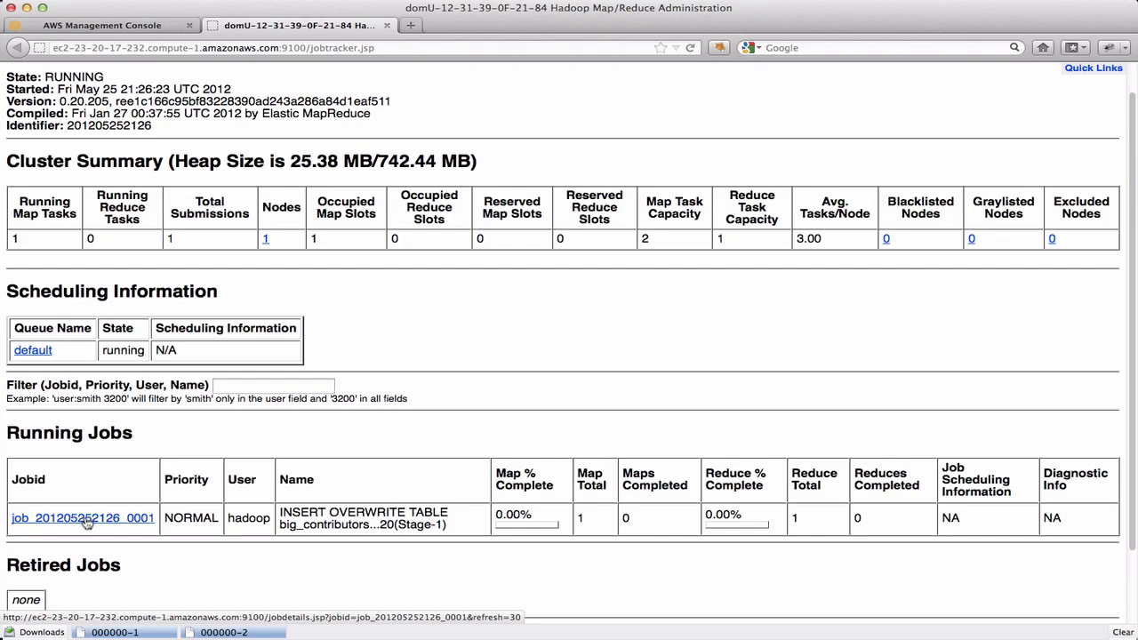
left_click(87, 520)
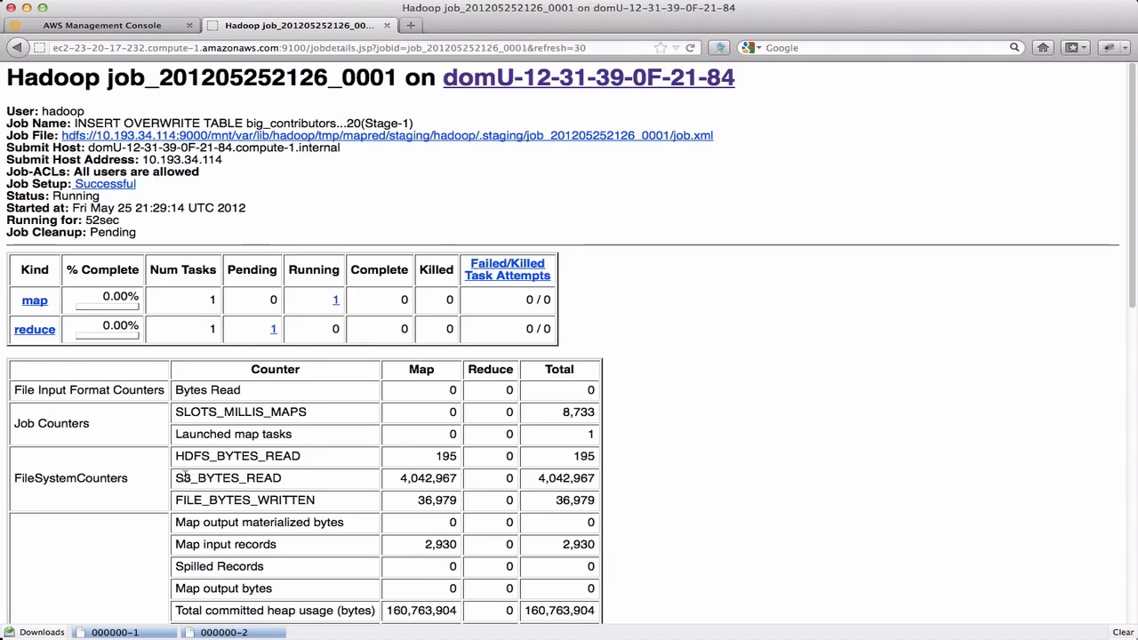
left_click_drag(177, 478, 457, 478)
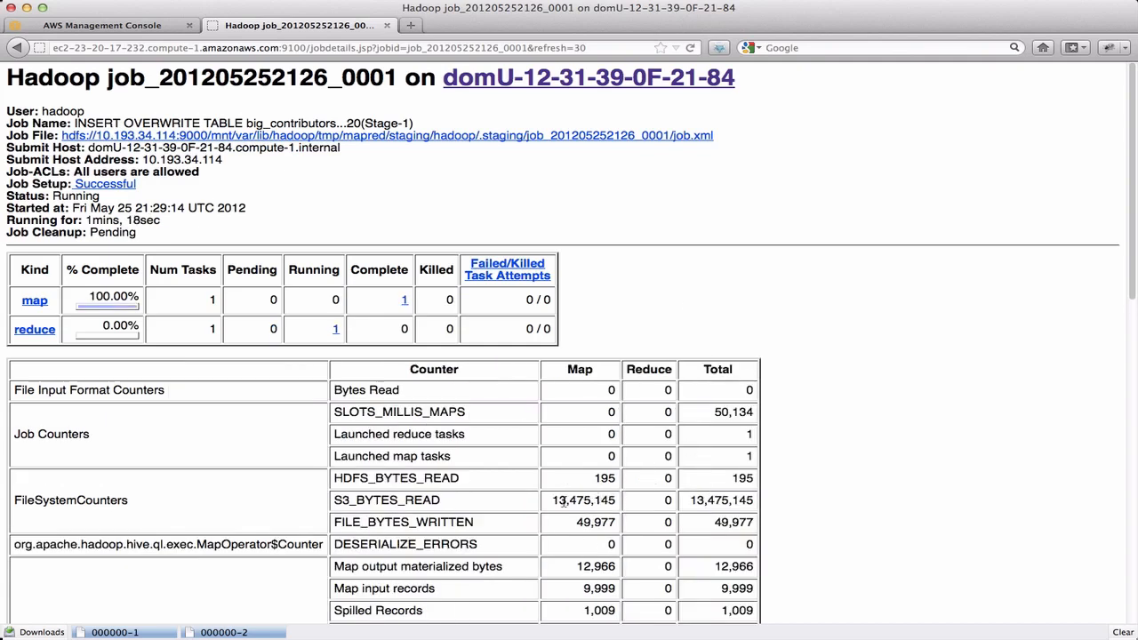
left_click_drag(552, 500, 616, 500)
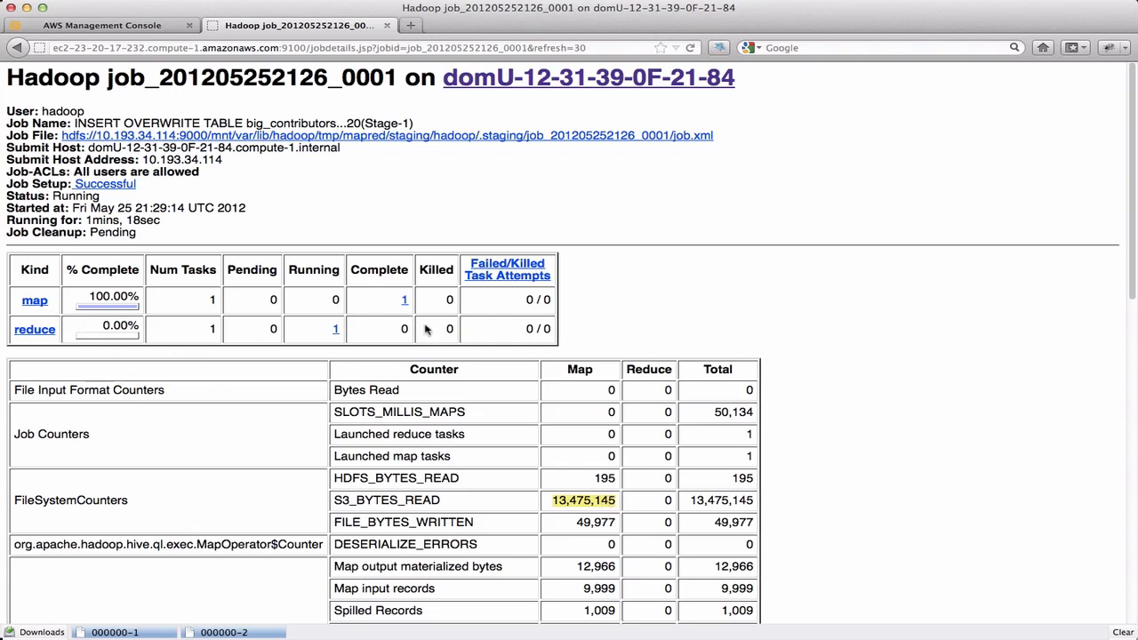
scroll(845, 363, "down", 3)
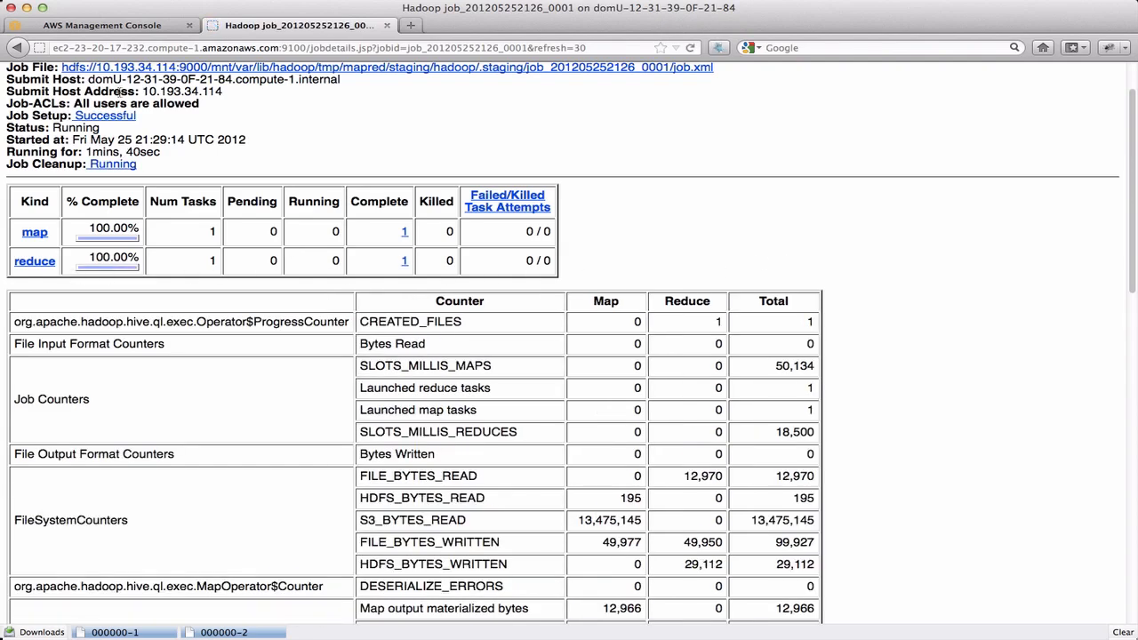
Step: Return to the Map/Reduce Administration page and check the completed jobs against the job flow's state in the AWS console
left_click(15, 47)
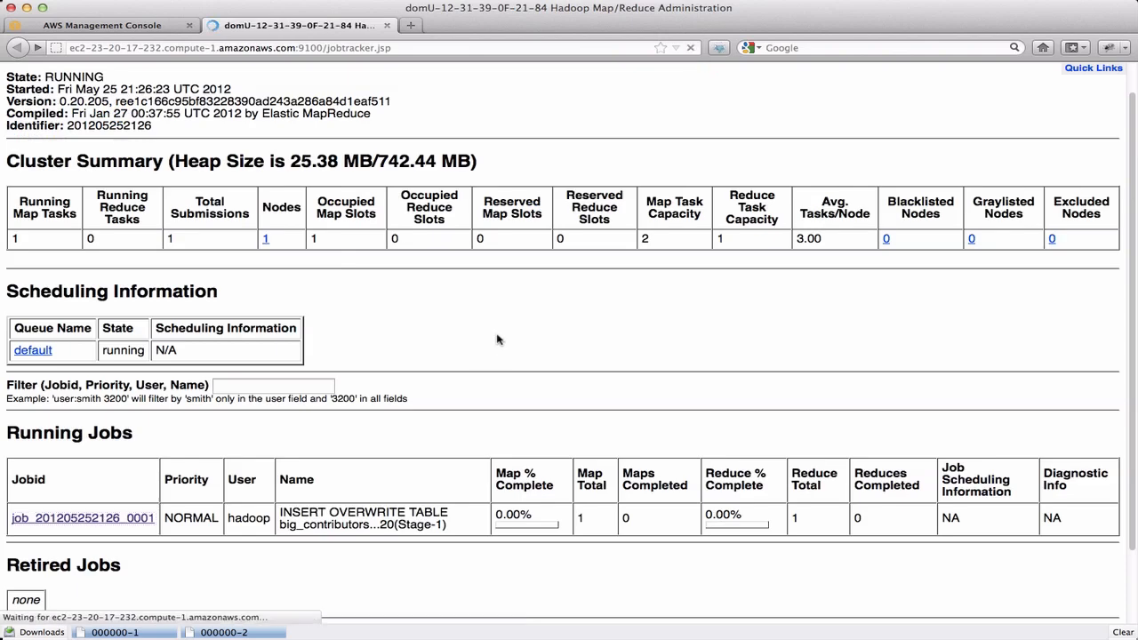
scroll(462, 351, "down", 3)
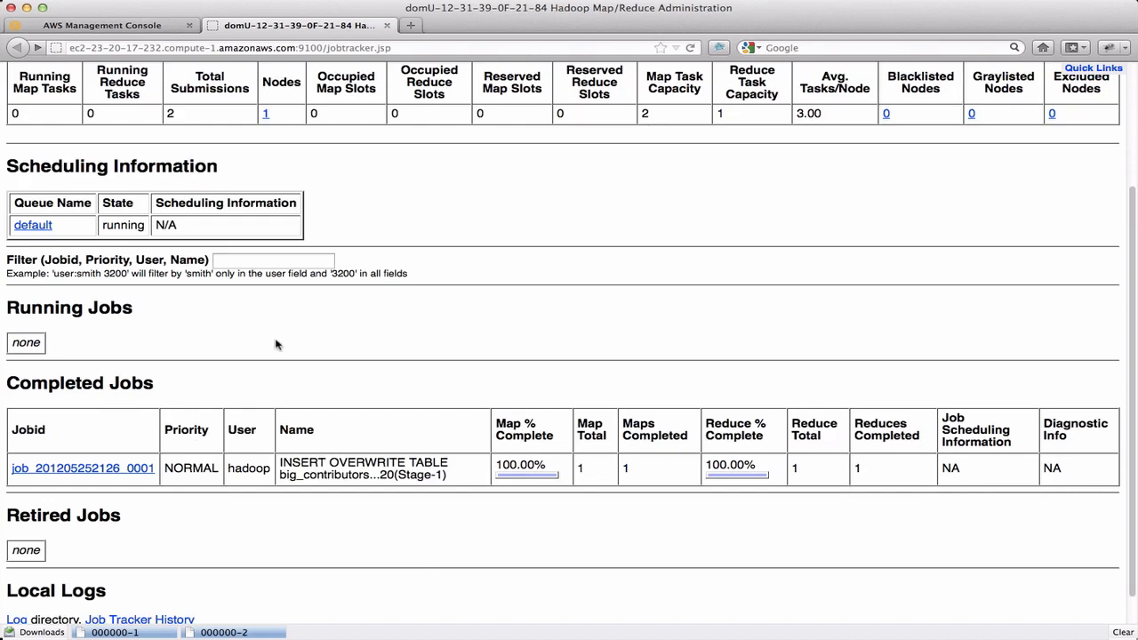
left_click(155, 24)
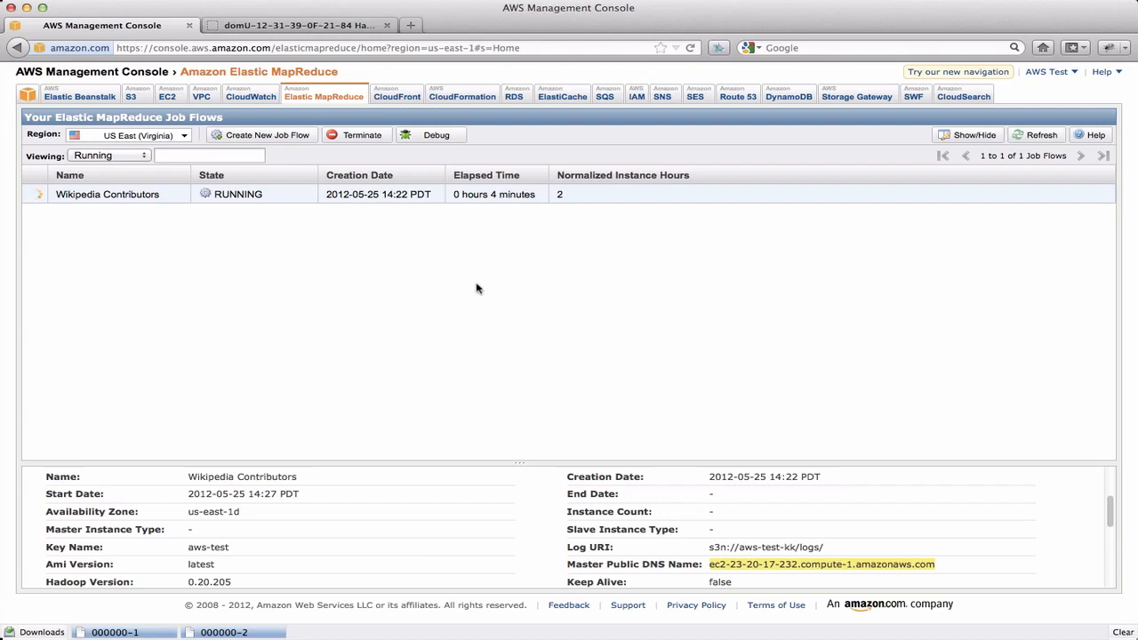
key("ctrl+Tab")
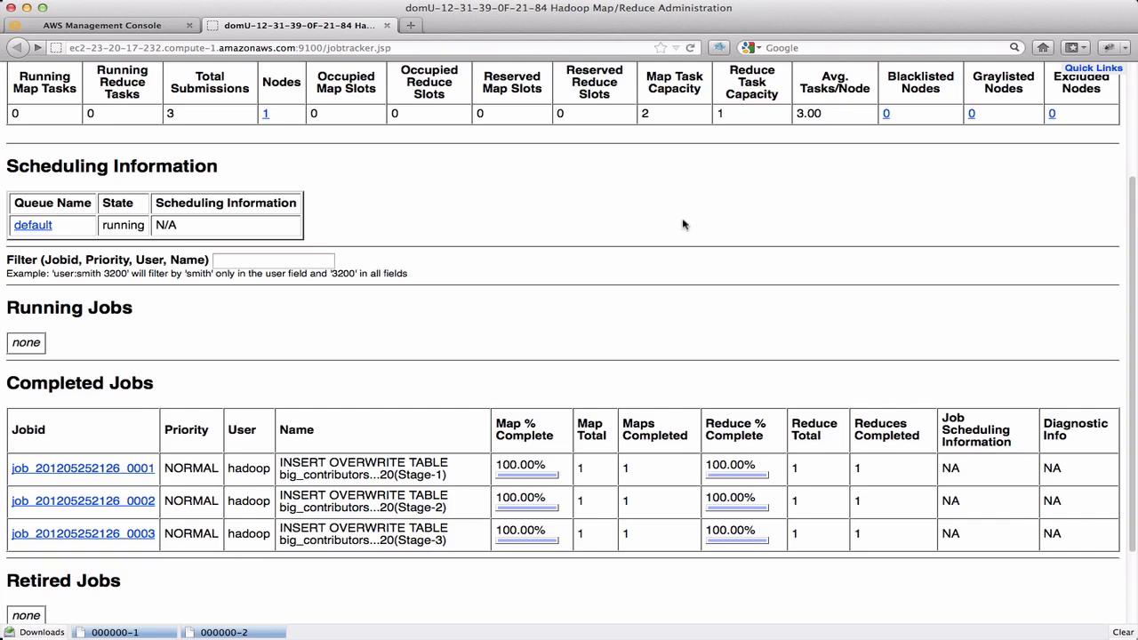
left_click(160, 26)
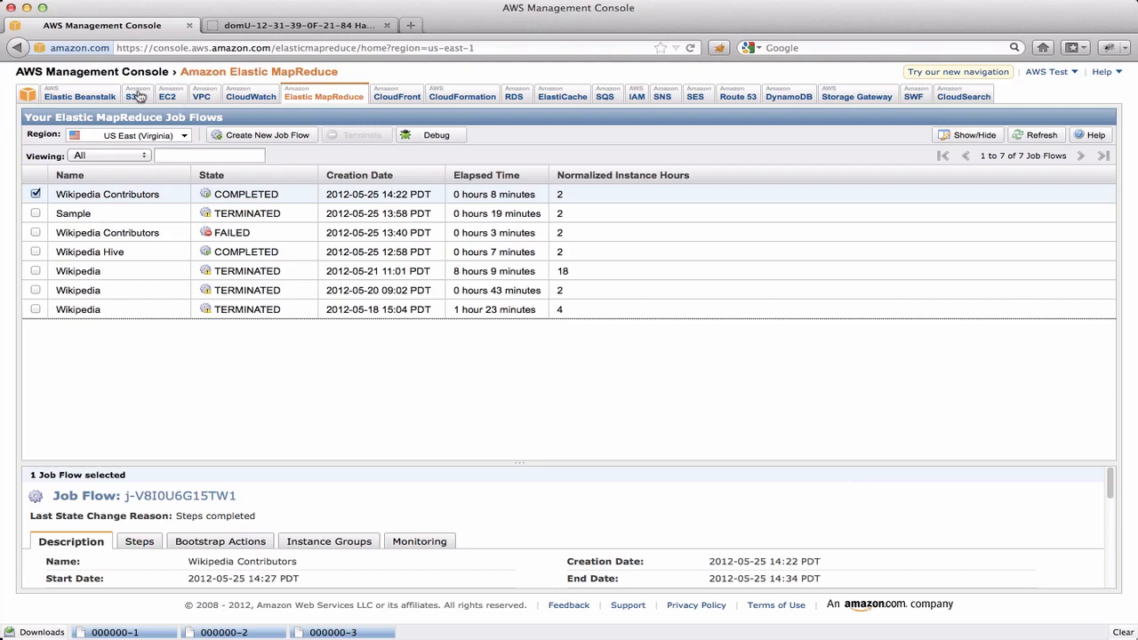
Step: Open the hive-results folder of the aws-test-kk bucket in S3, then download and open result file 000000
left_click(136, 99)
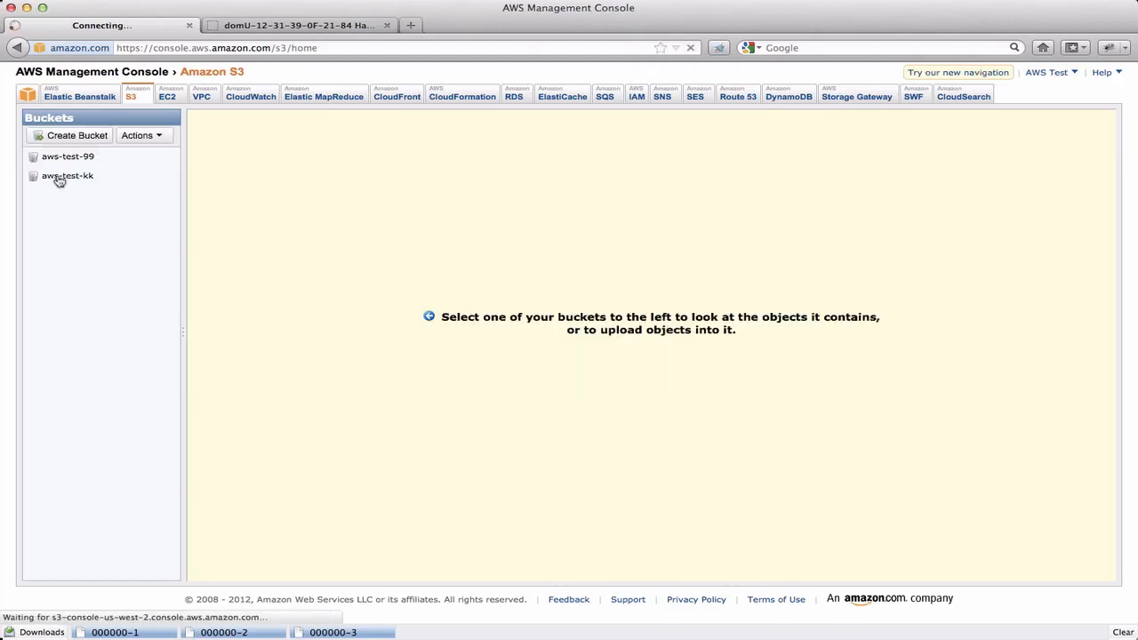
left_click(57, 183)
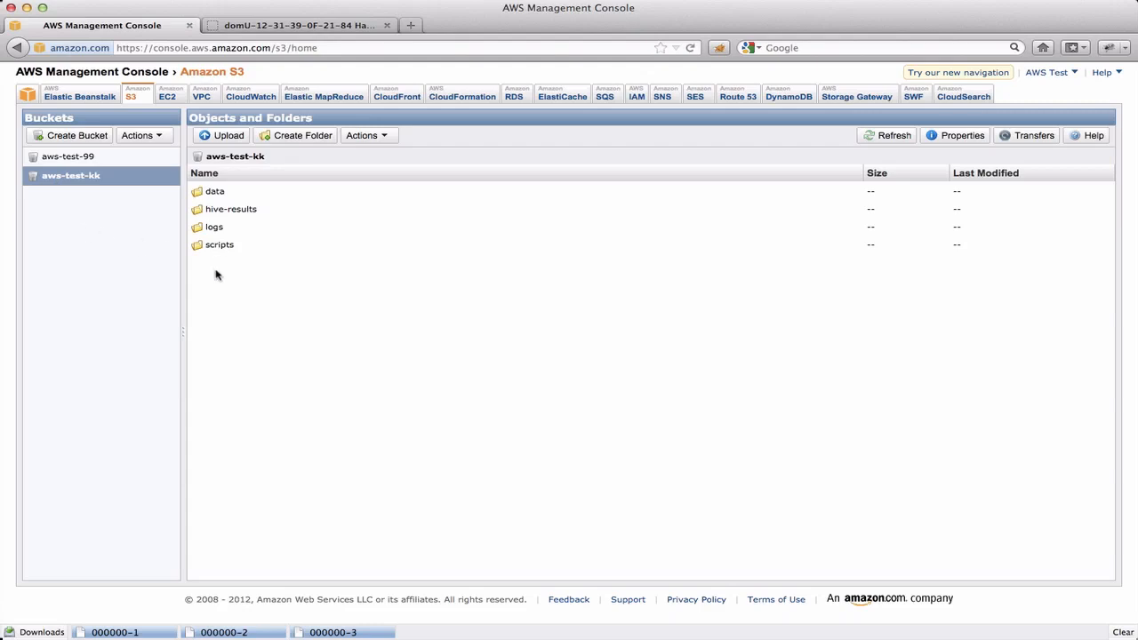
double_click(220, 211)
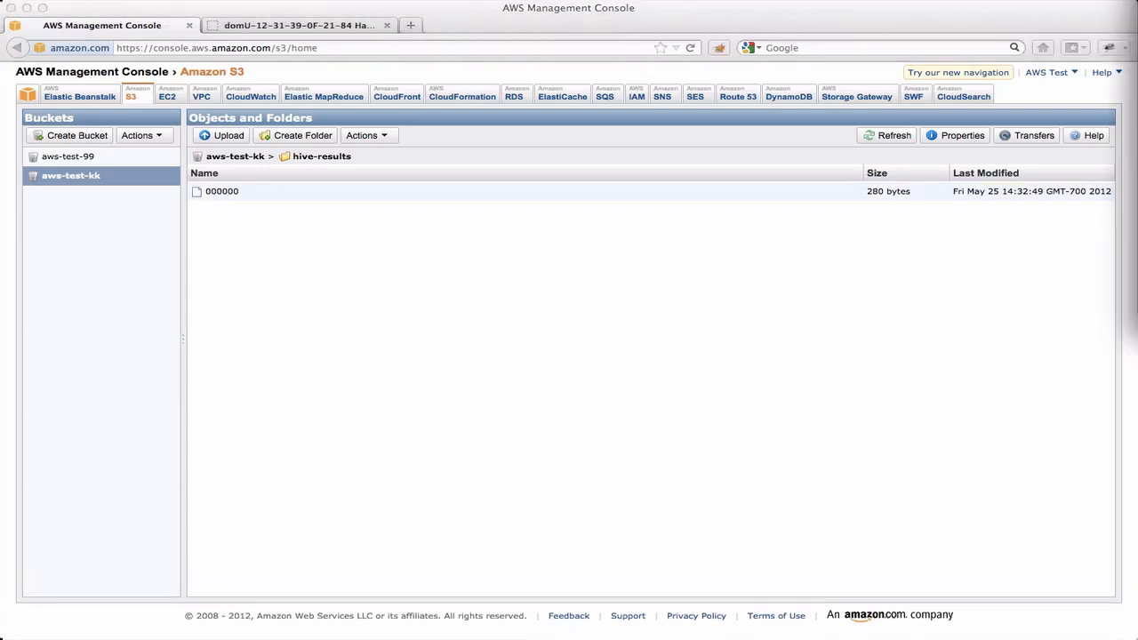
left_click_drag(1137, 9, 494, 9)
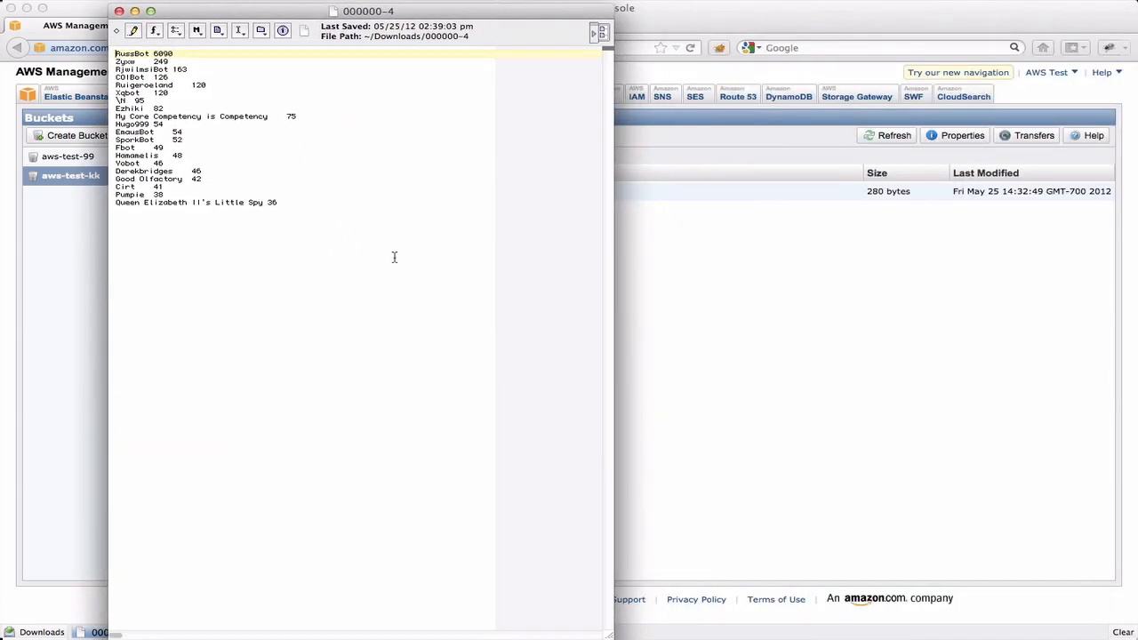
Step: Examine the contributors and their edit counts in the downloaded result file, from first to last entry, and close the file
left_click_drag(120, 54, 238, 273)
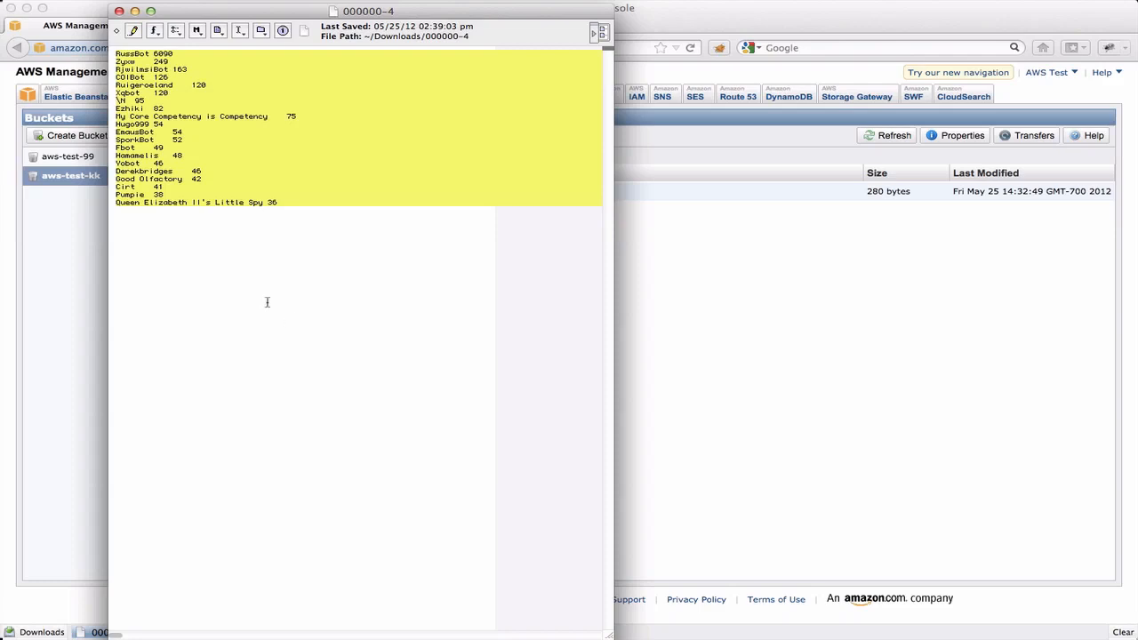
left_click(164, 54)
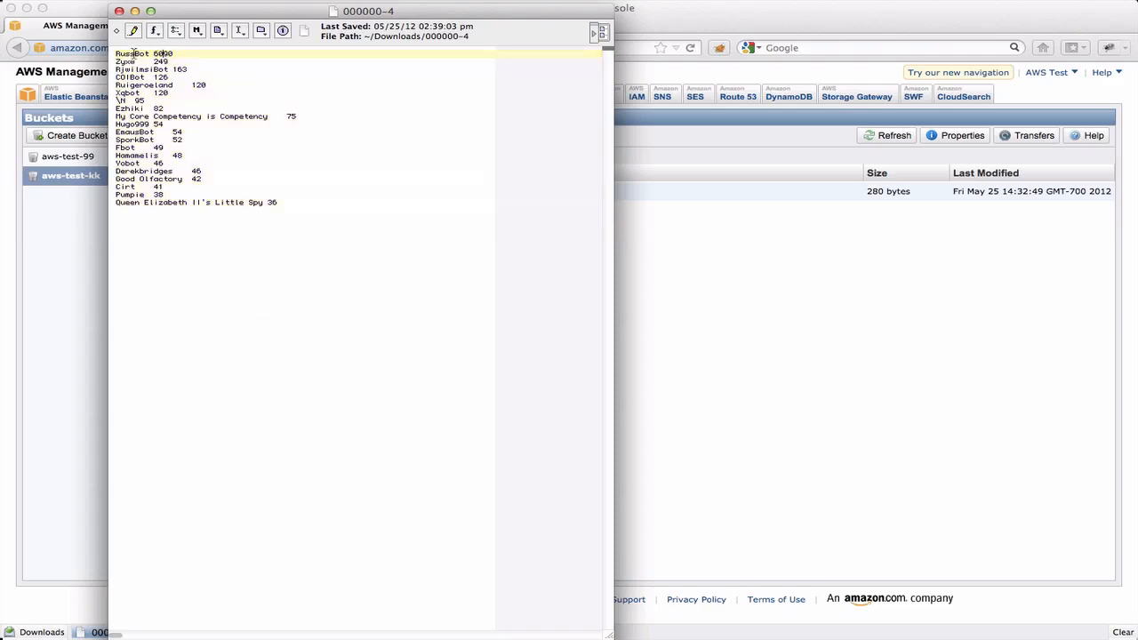
double_click(133, 54)
double_click(124, 61)
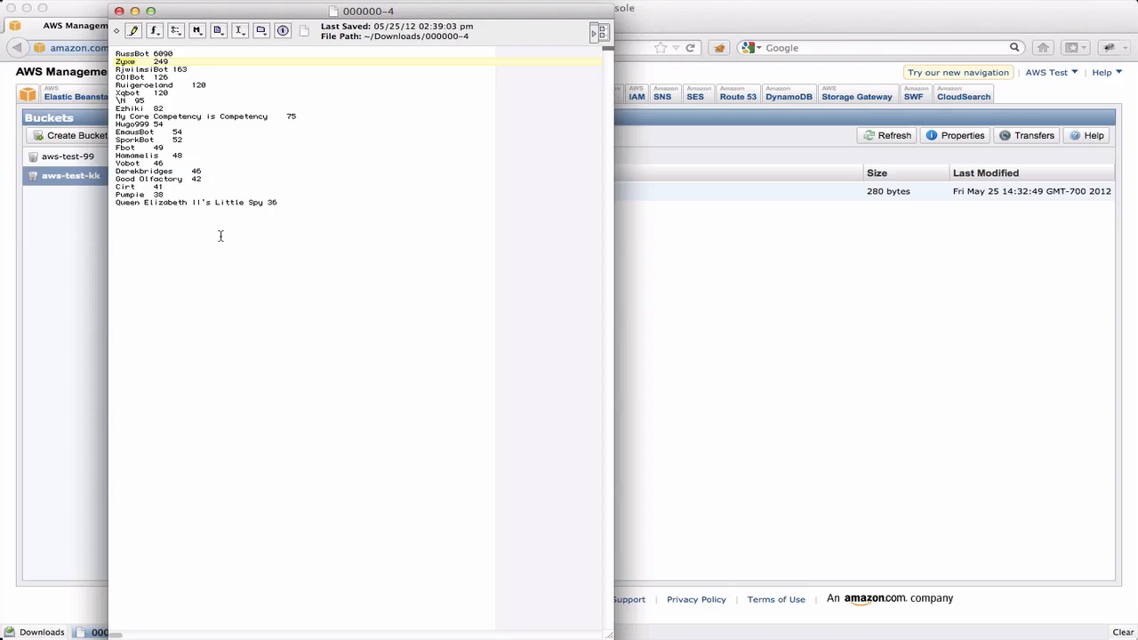
left_click_drag(127, 203, 253, 203)
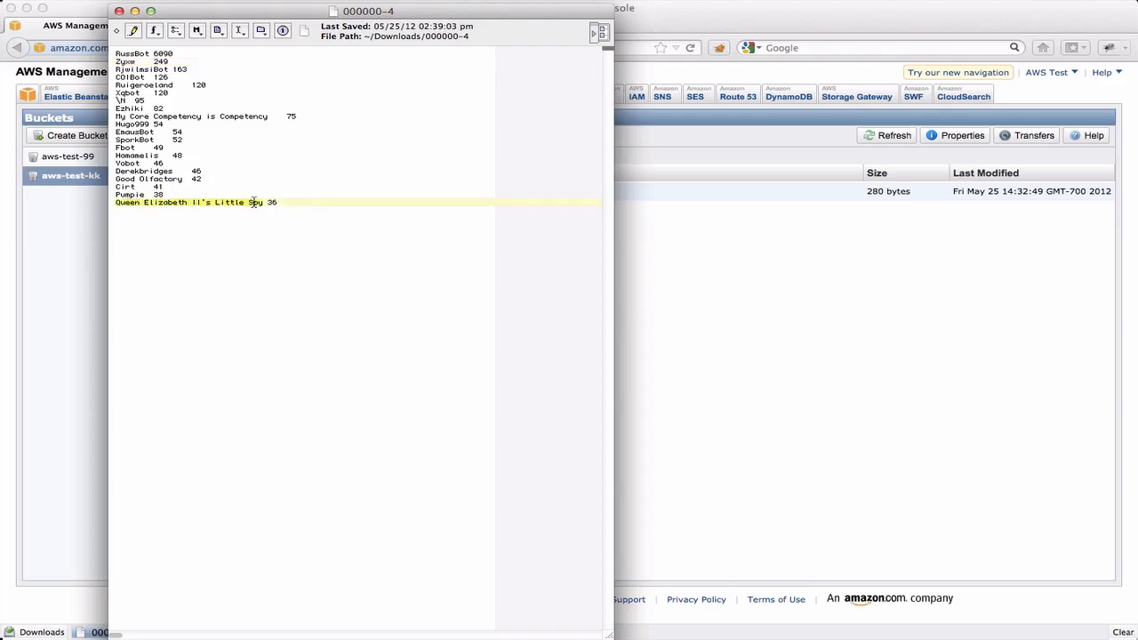
left_click(293, 254)
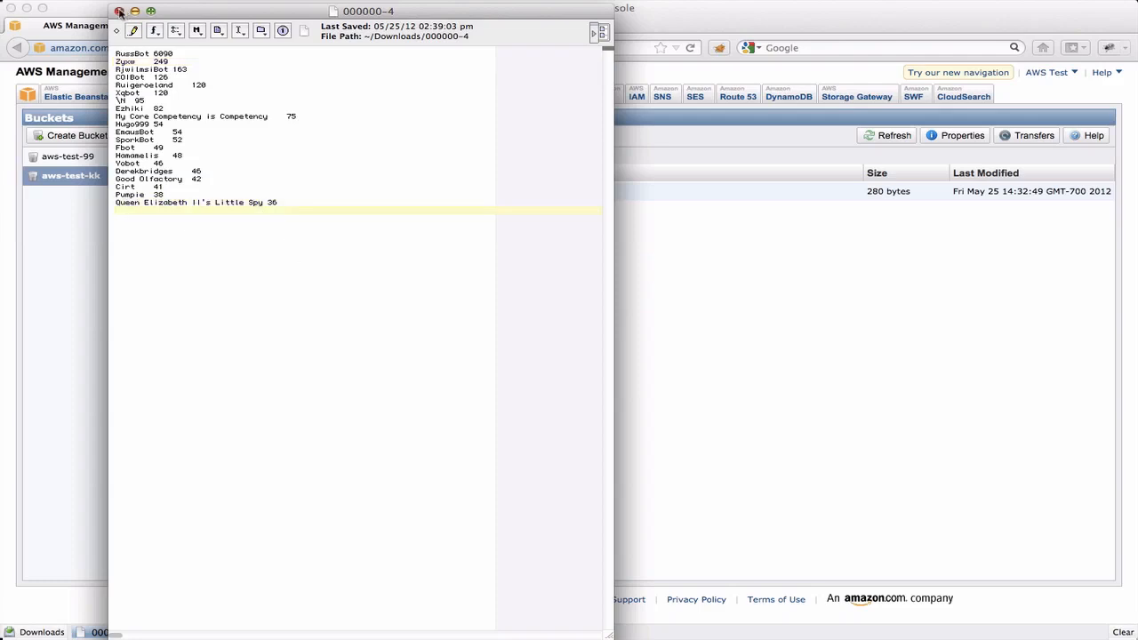
left_click(119, 10)
left_click(101, 230)
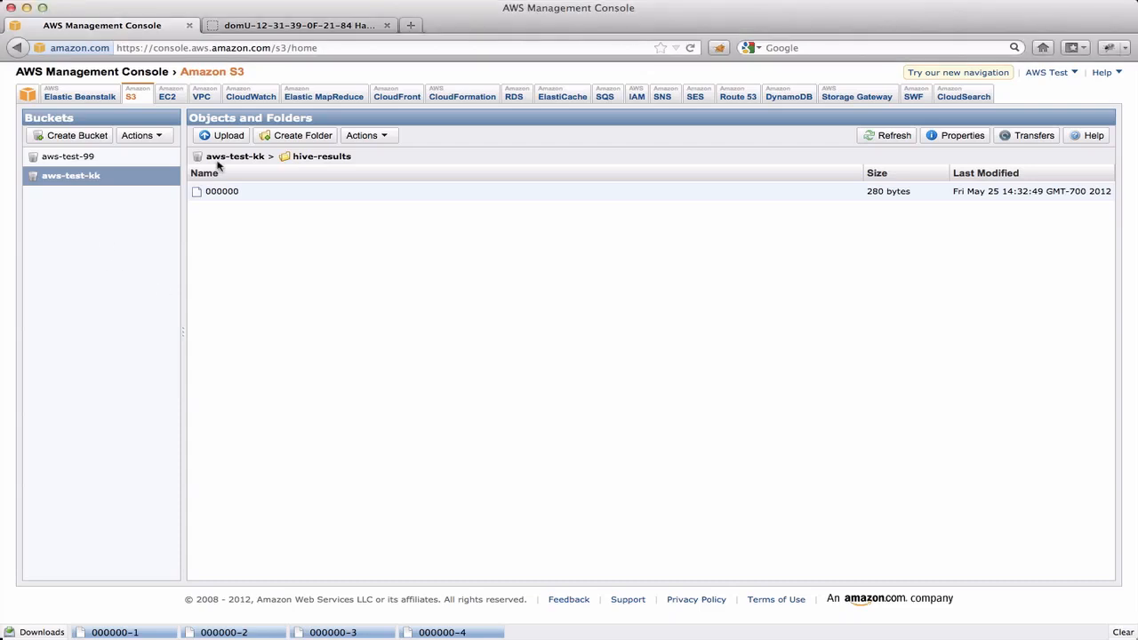
Step: Open the stderr log of step 2 under logs/j-V8I0U6G15TW1/steps in the aws-test-kk bucket
left_click(225, 158)
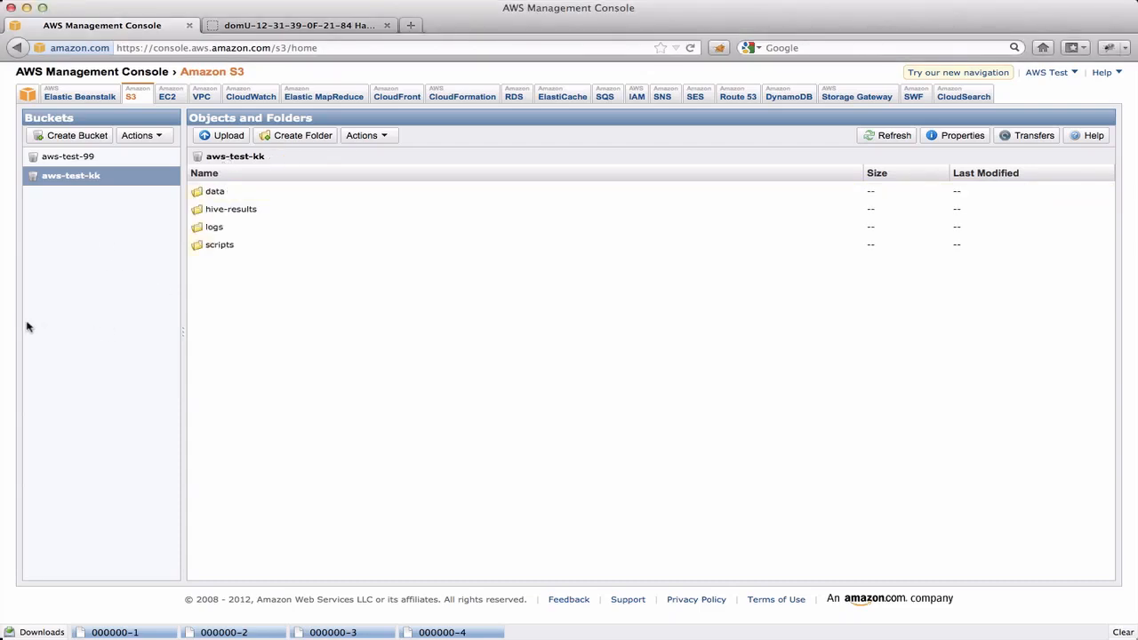
left_click(217, 228)
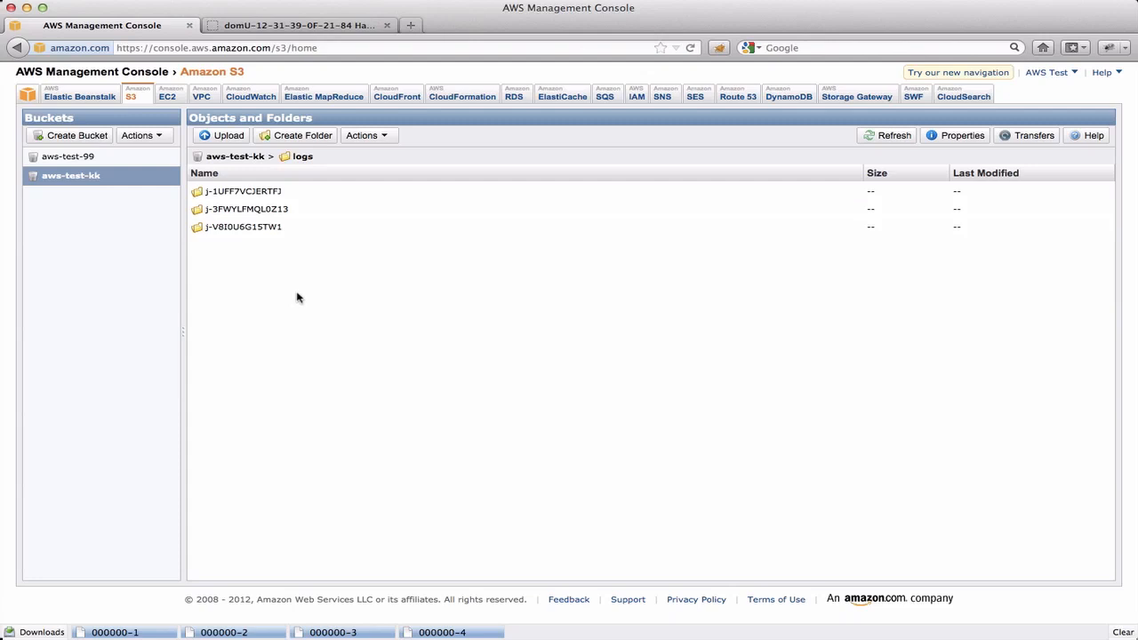
left_click(233, 228)
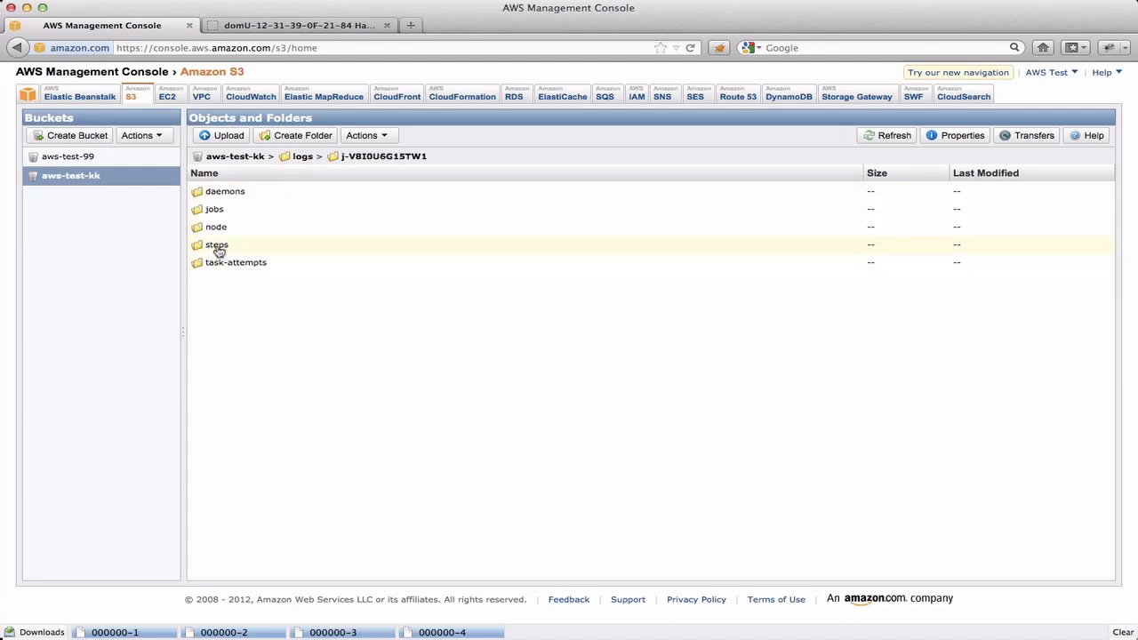
left_click(217, 246)
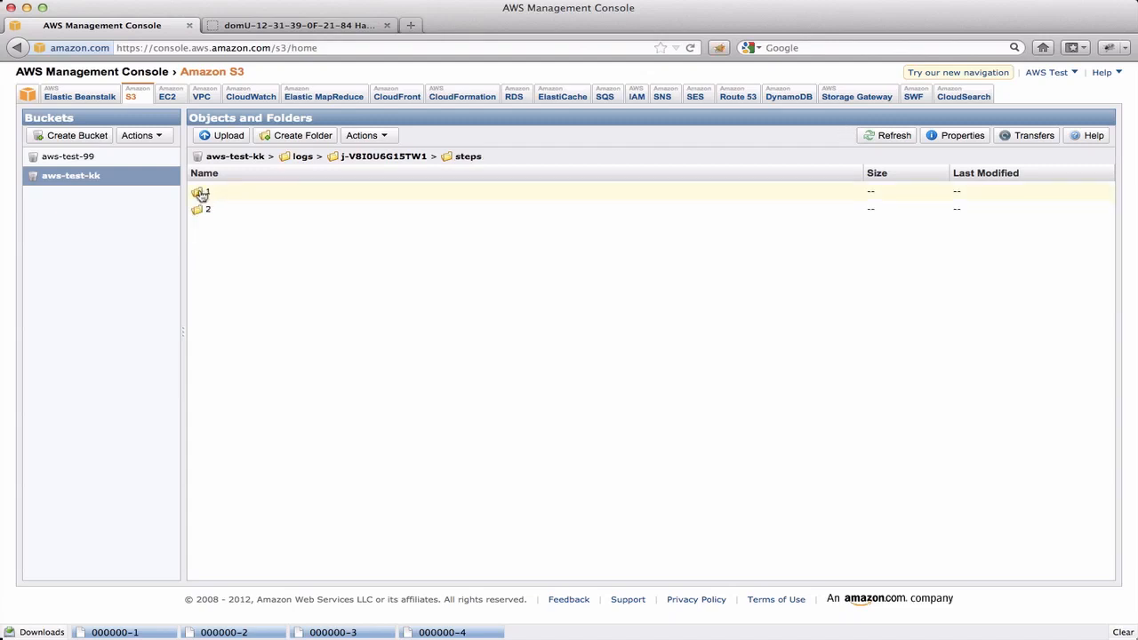
left_click(202, 210)
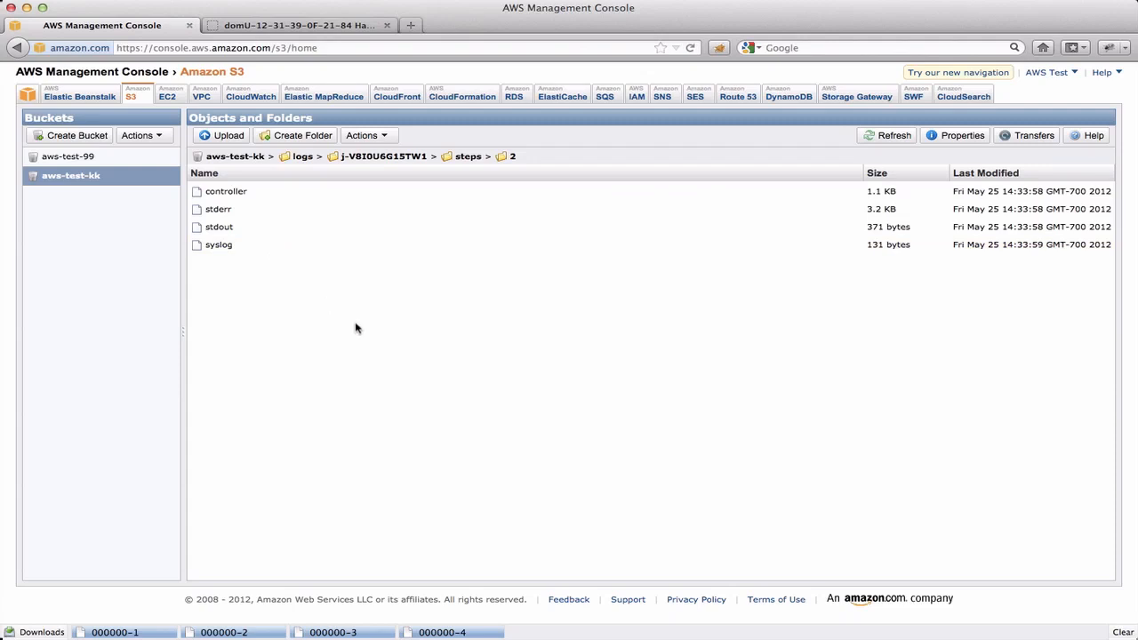
left_click(225, 213)
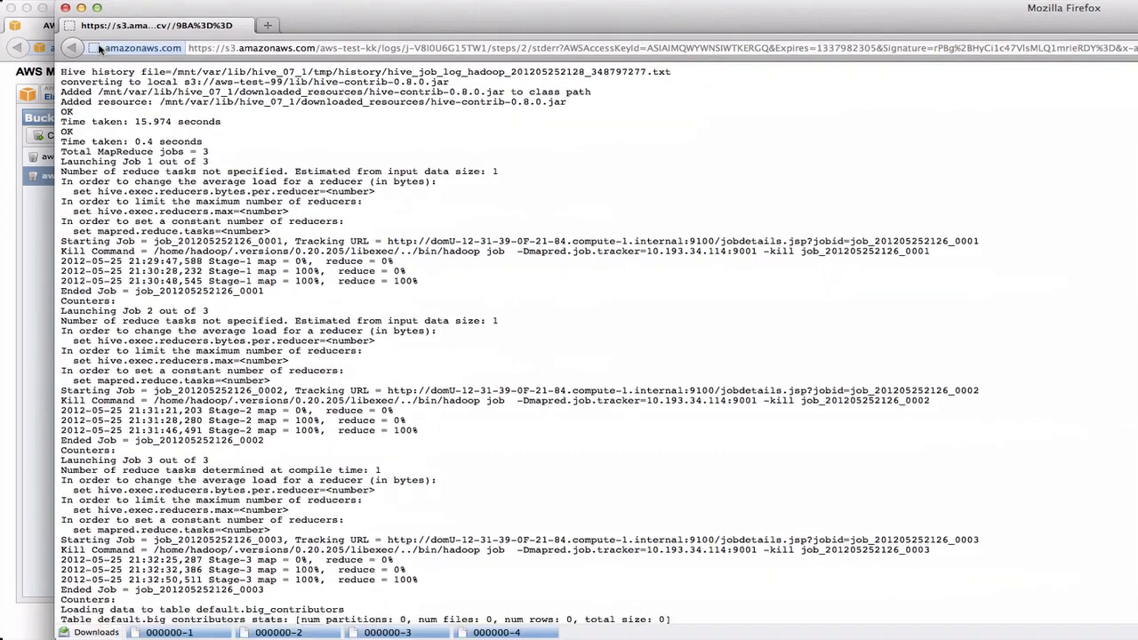
Step: Examine the Stage-1, Stage-2 and Stage-3 progress lines and the end of the stderr log, and close its window
left_click(97, 8)
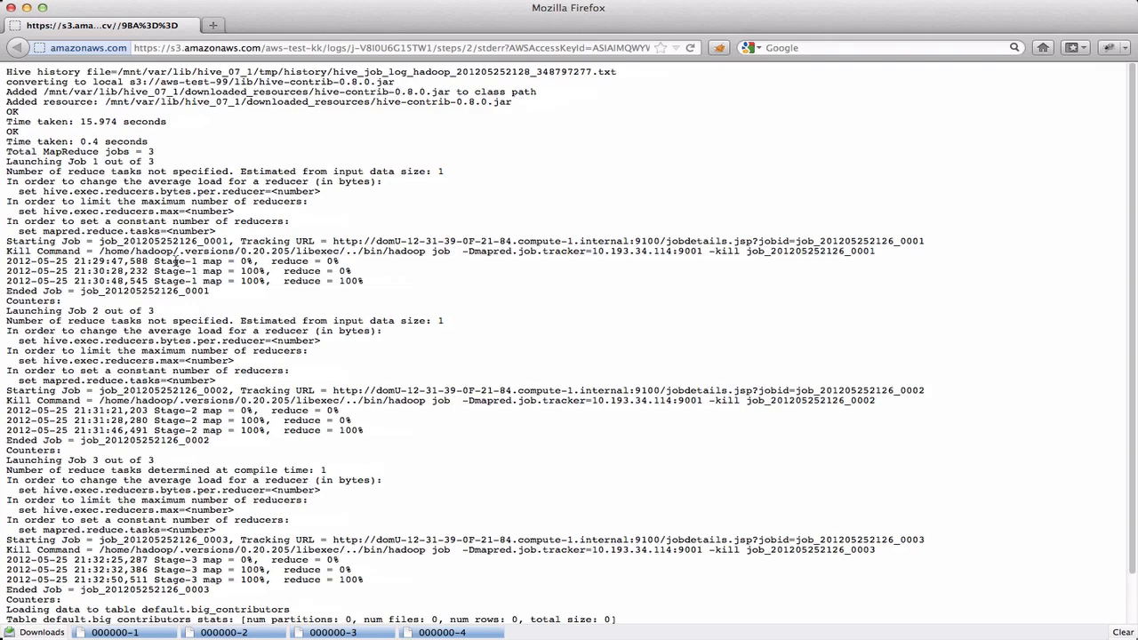
left_click_drag(175, 260, 173, 280)
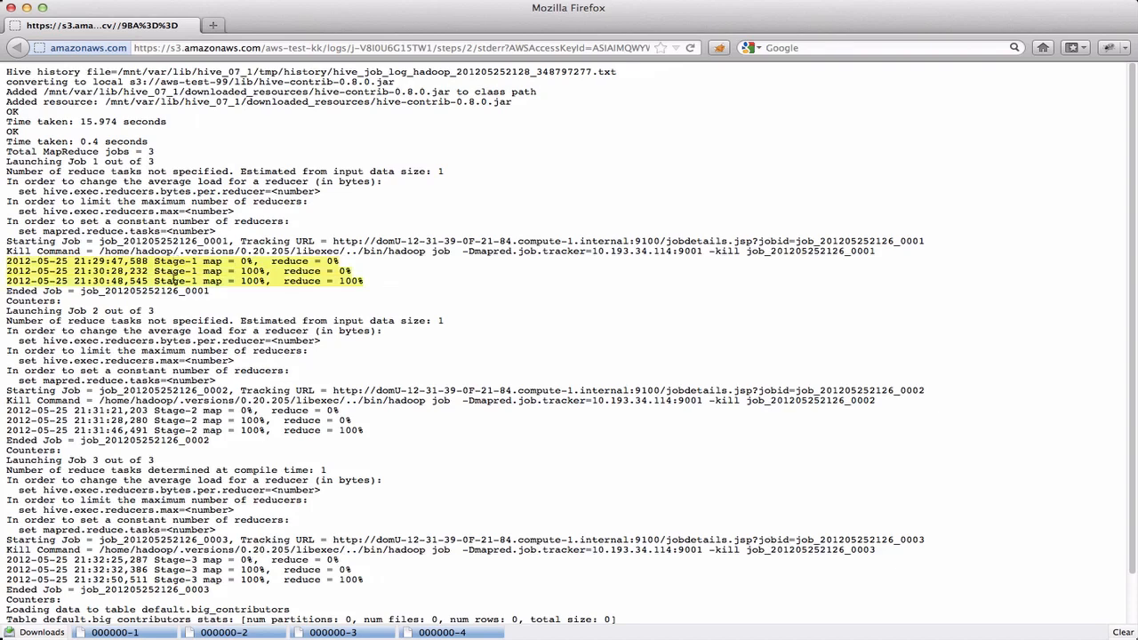
left_click_drag(169, 411, 171, 431)
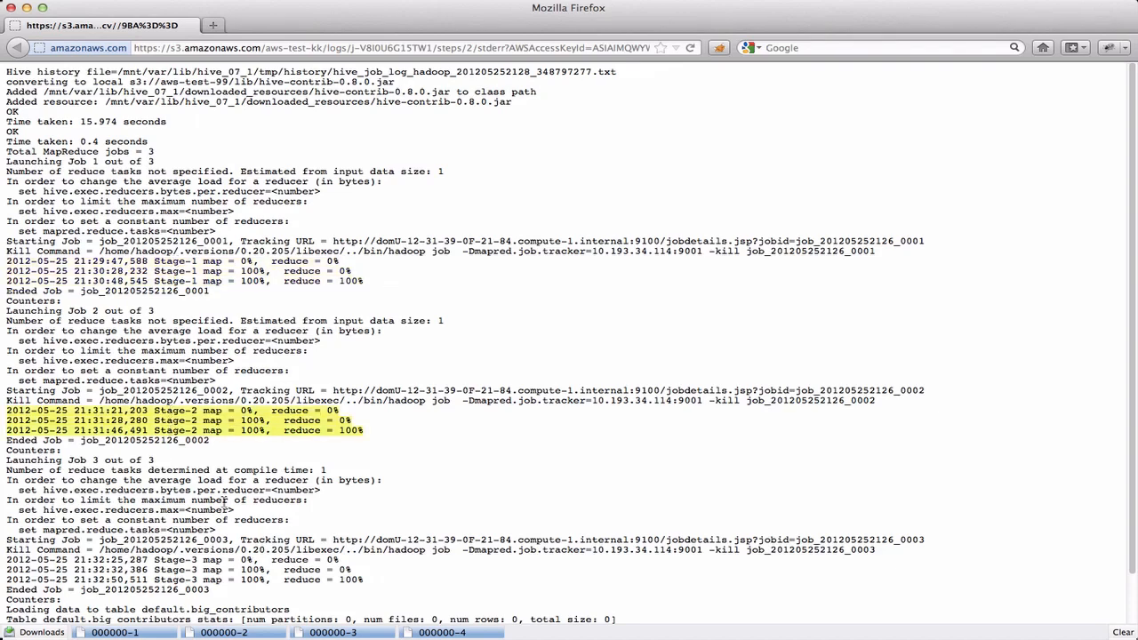
left_click_drag(162, 559, 166, 579)
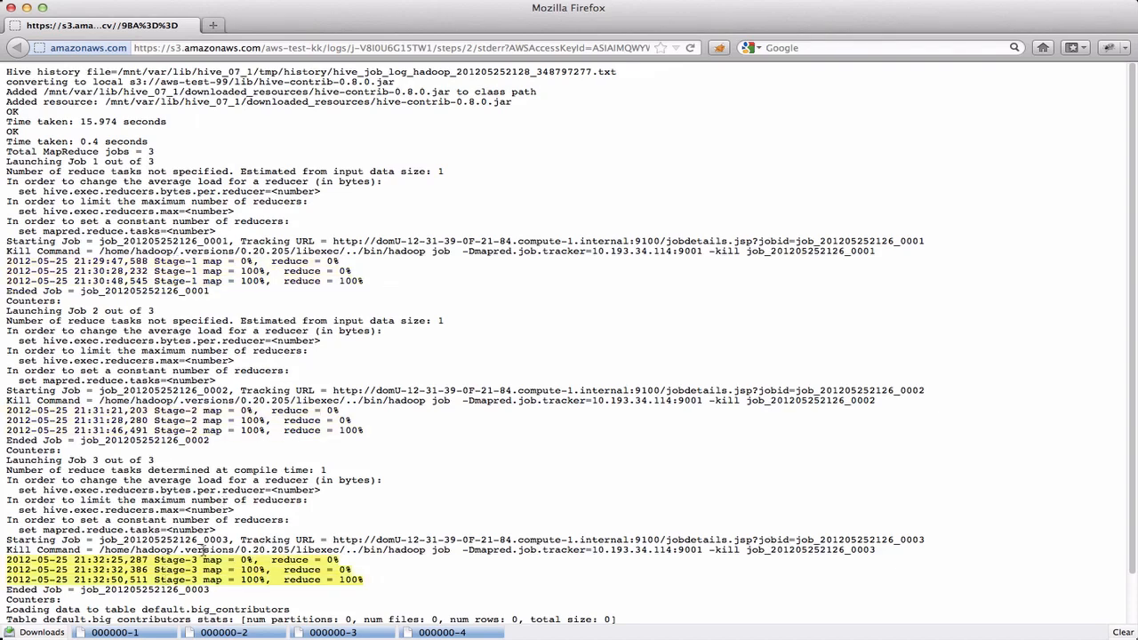
scroll(381, 458, "down", 2)
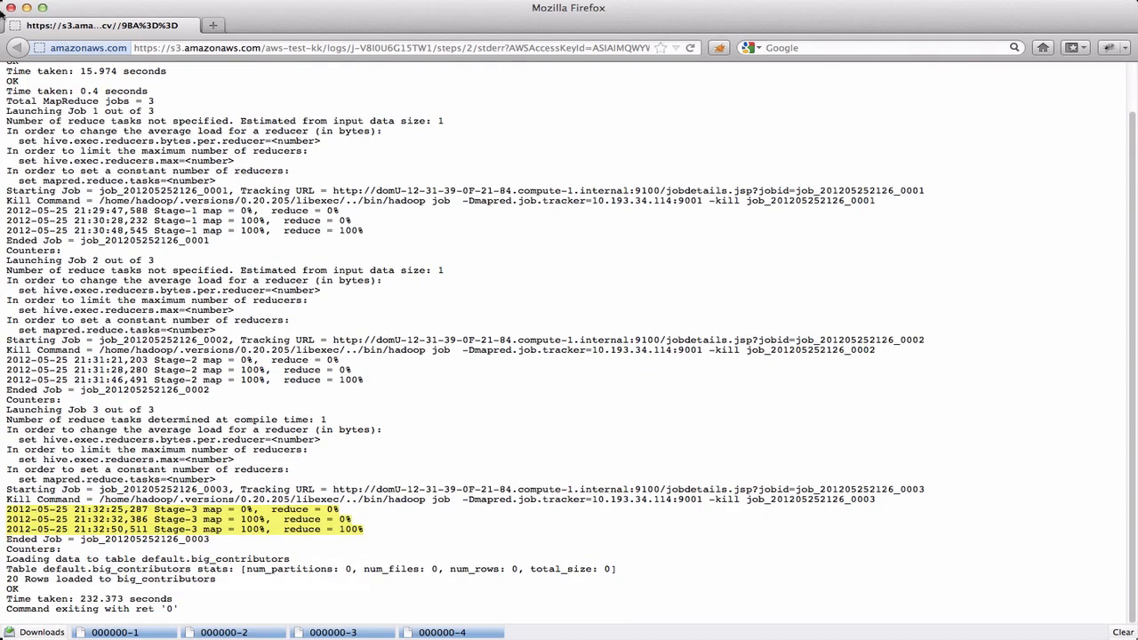
left_click(13, 8)
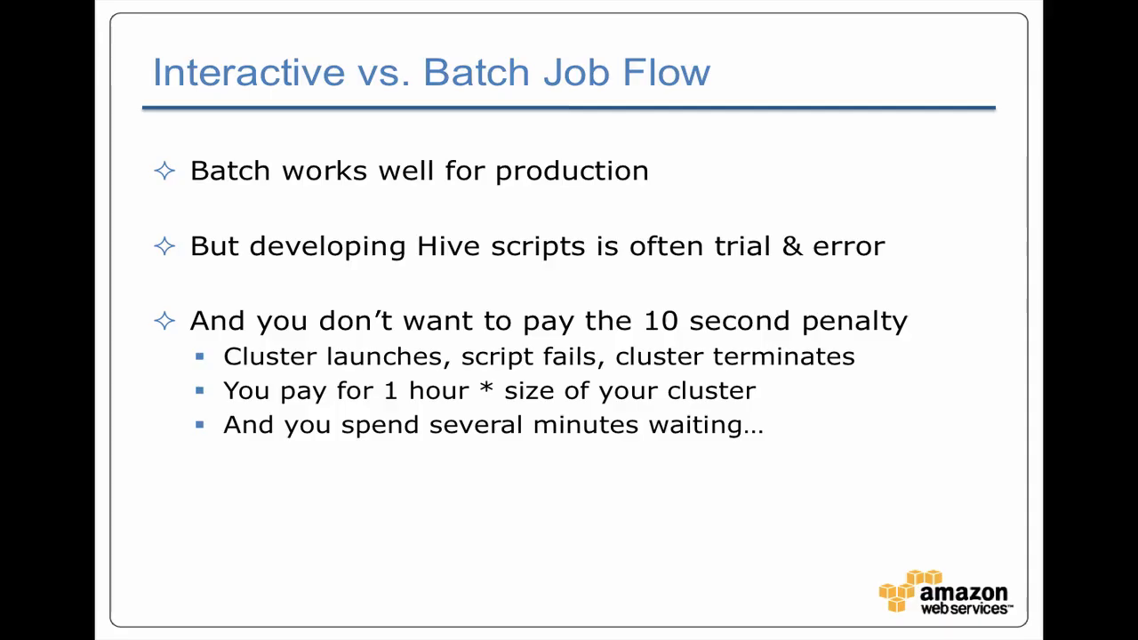